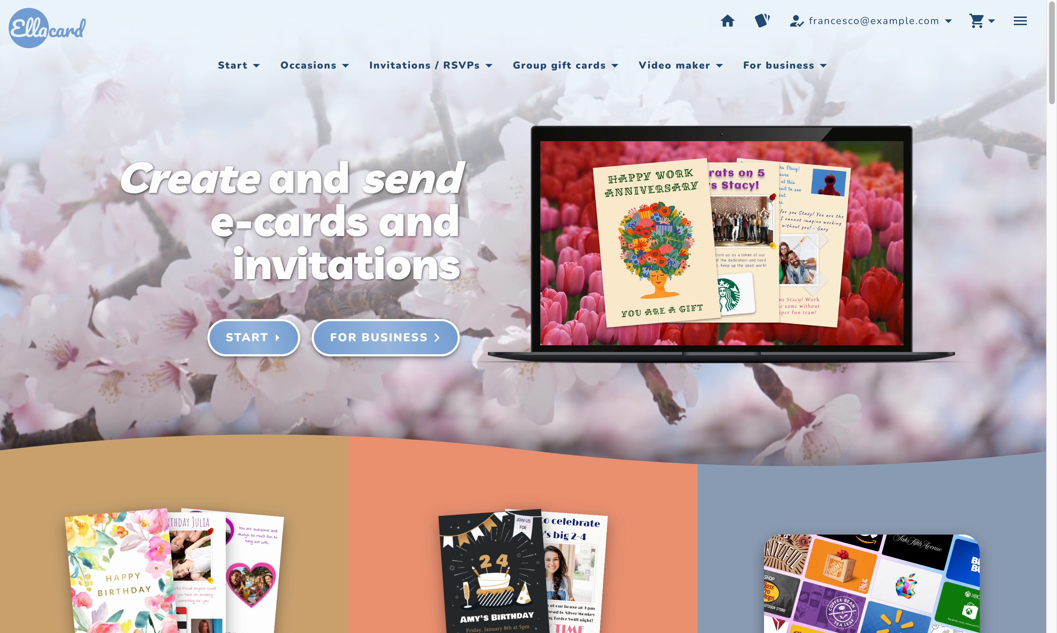
# Open the organization's custom branding settings in the business portal
pyautogui.click(766, 73)
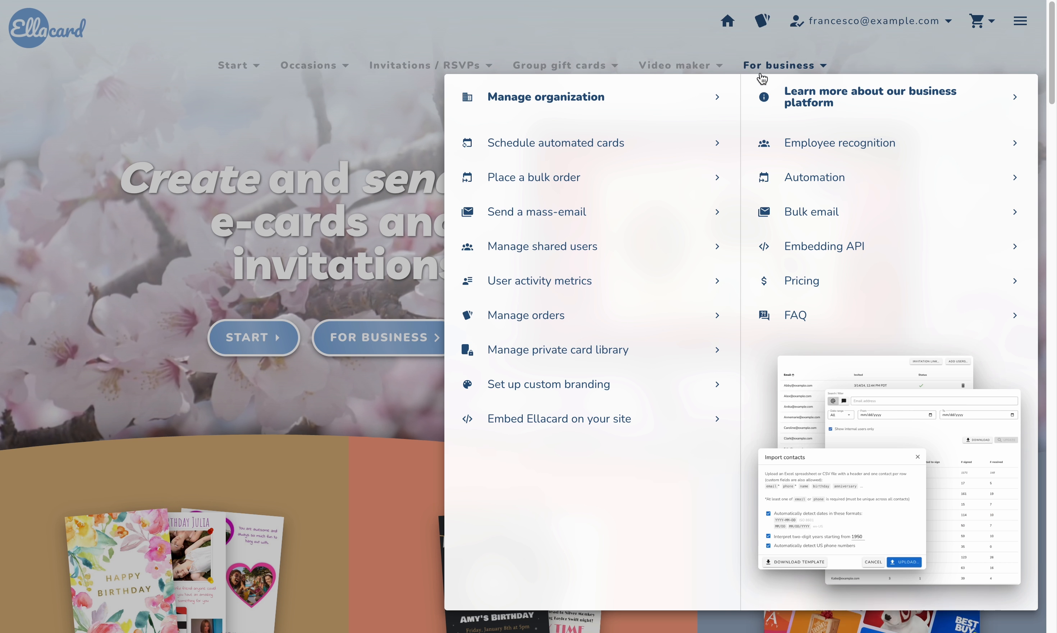
pyautogui.click(655, 404)
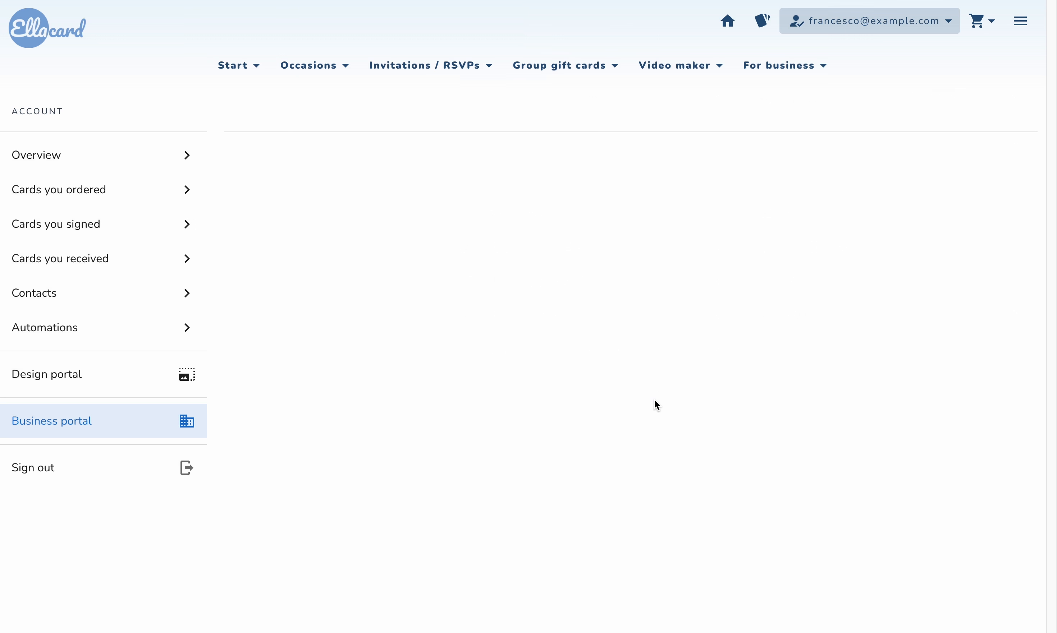
pyautogui.click(829, 26)
pyautogui.click(827, 64)
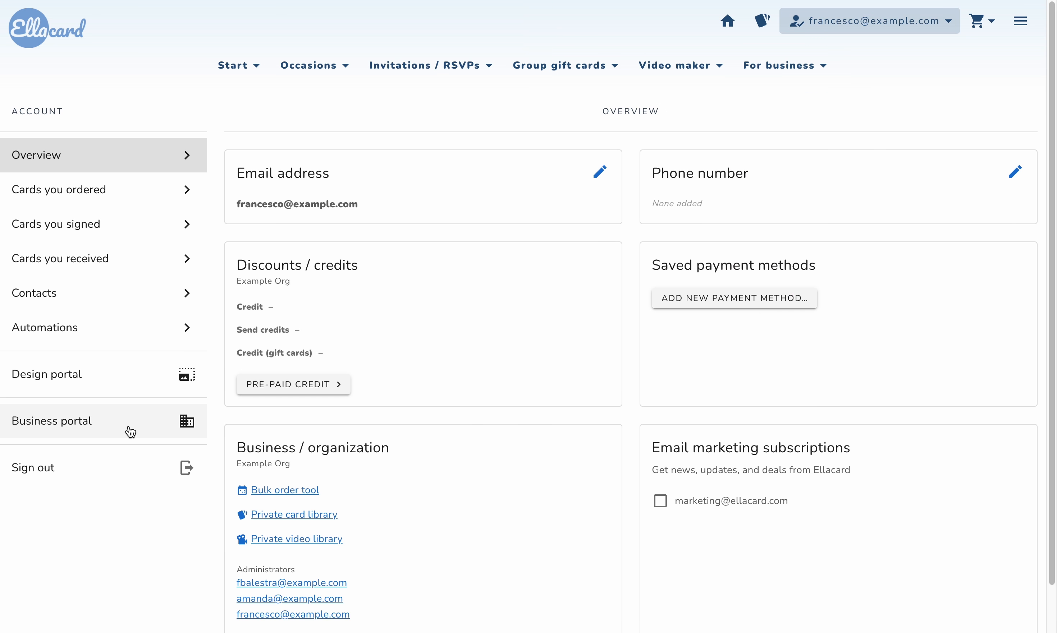
pyautogui.click(131, 432)
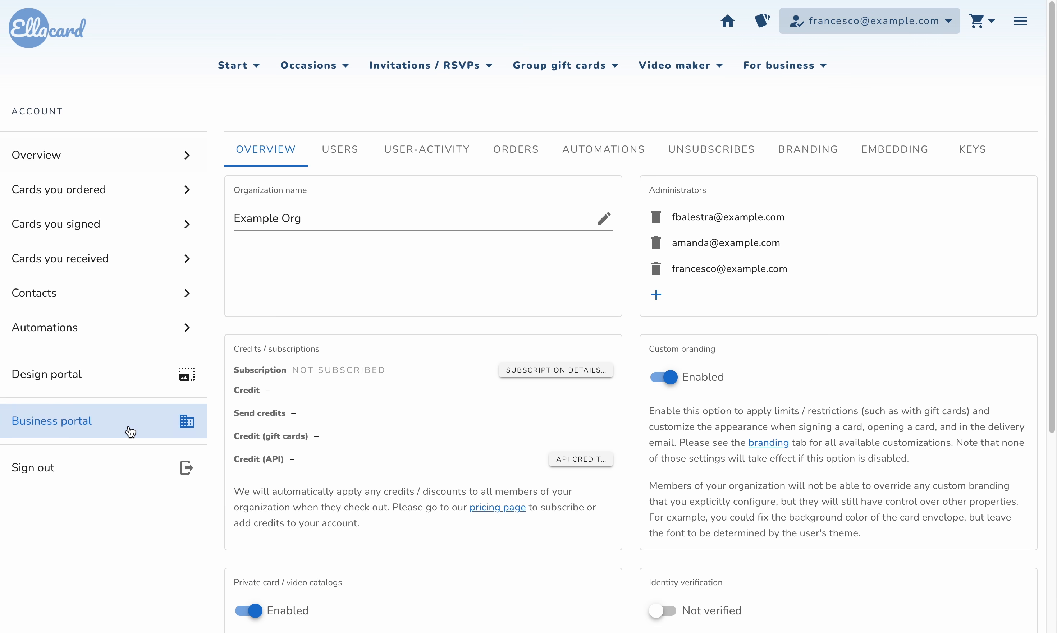
pyautogui.click(796, 150)
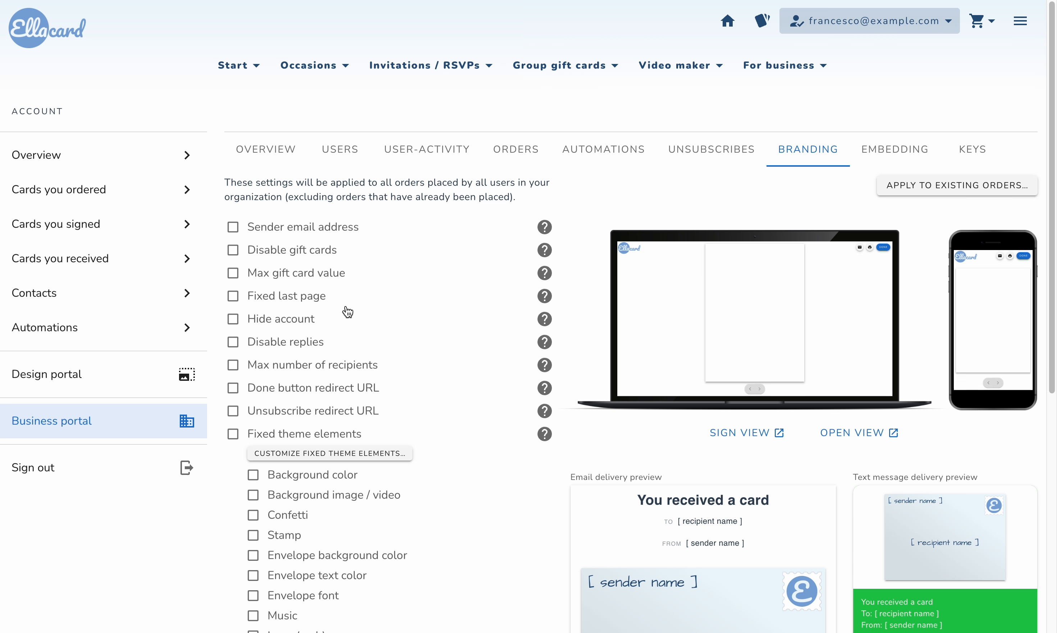
# Enter the organization's sender email address, send its verification email and check the verification status
pyautogui.click(297, 227)
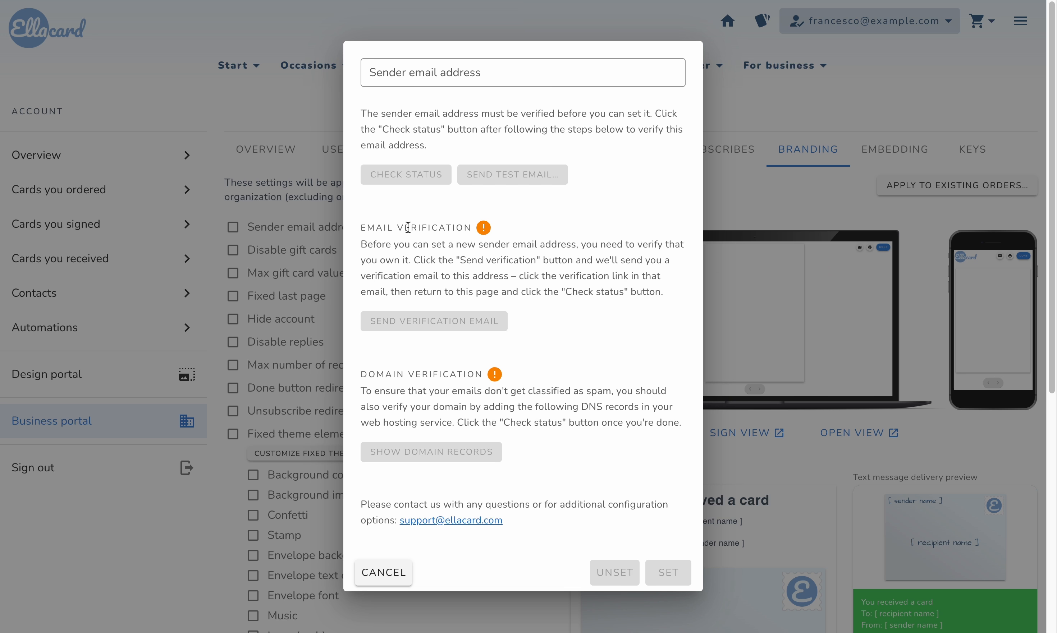
pyautogui.click(452, 74)
pyautogui.write('francesco')
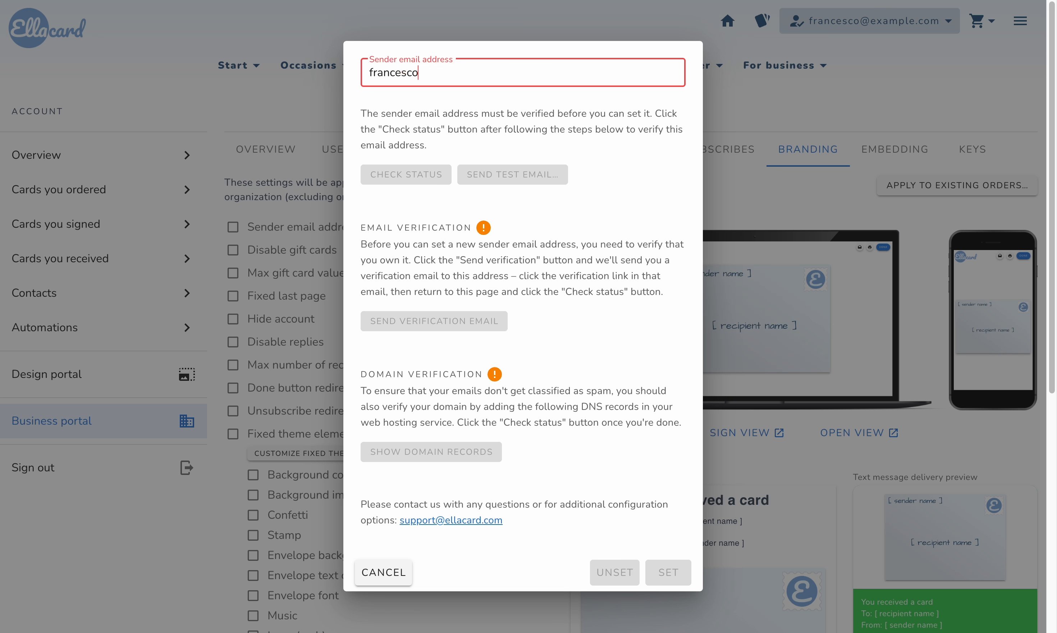
pyautogui.write('@example.com')
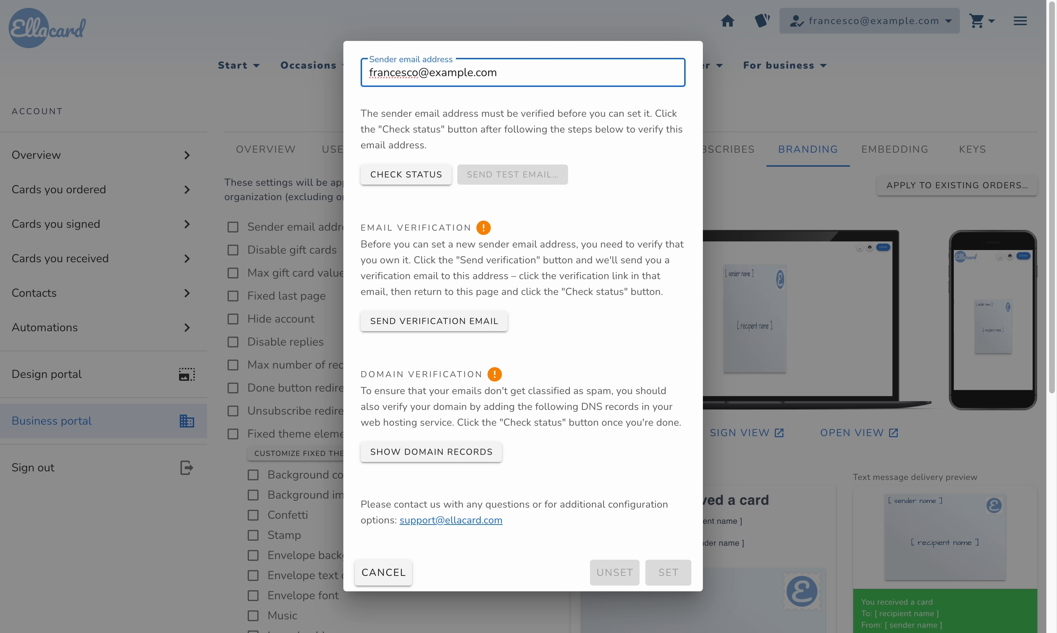
pyautogui.click(435, 318)
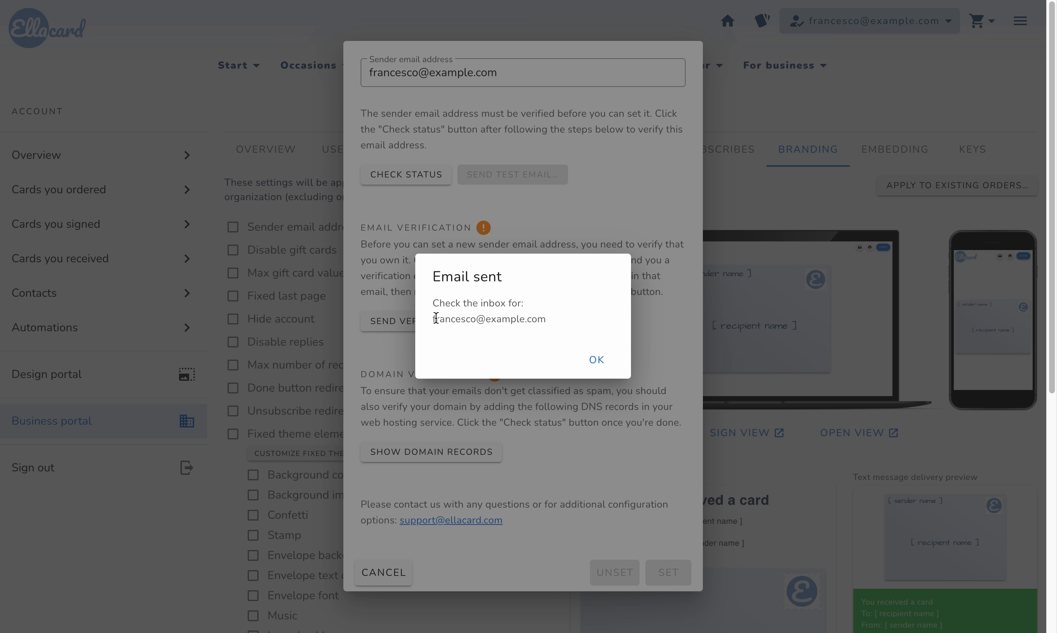
pyautogui.click(610, 369)
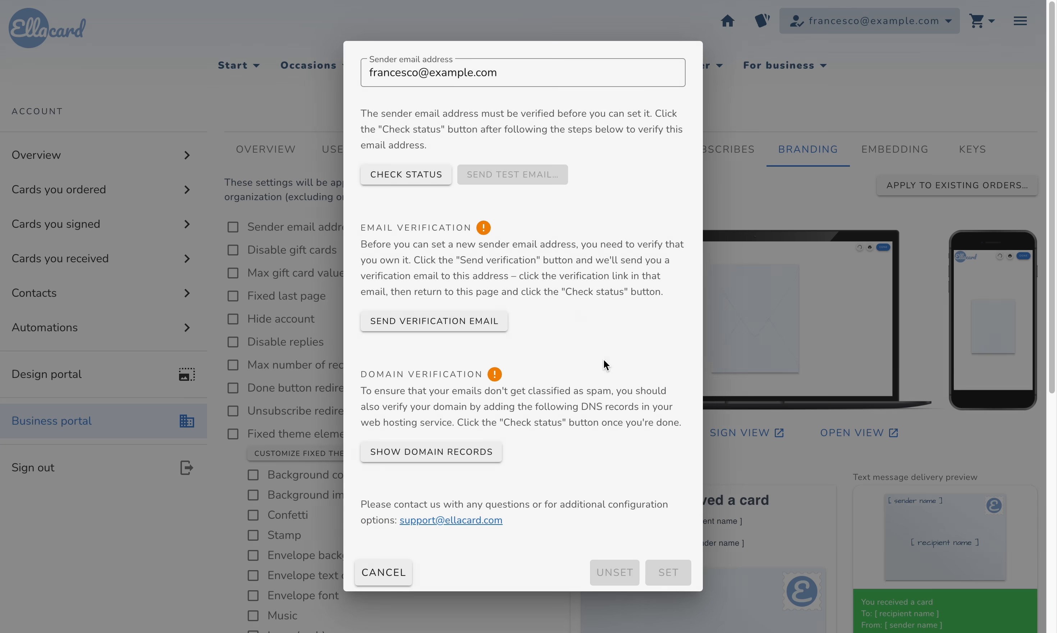
pyautogui.click(409, 175)
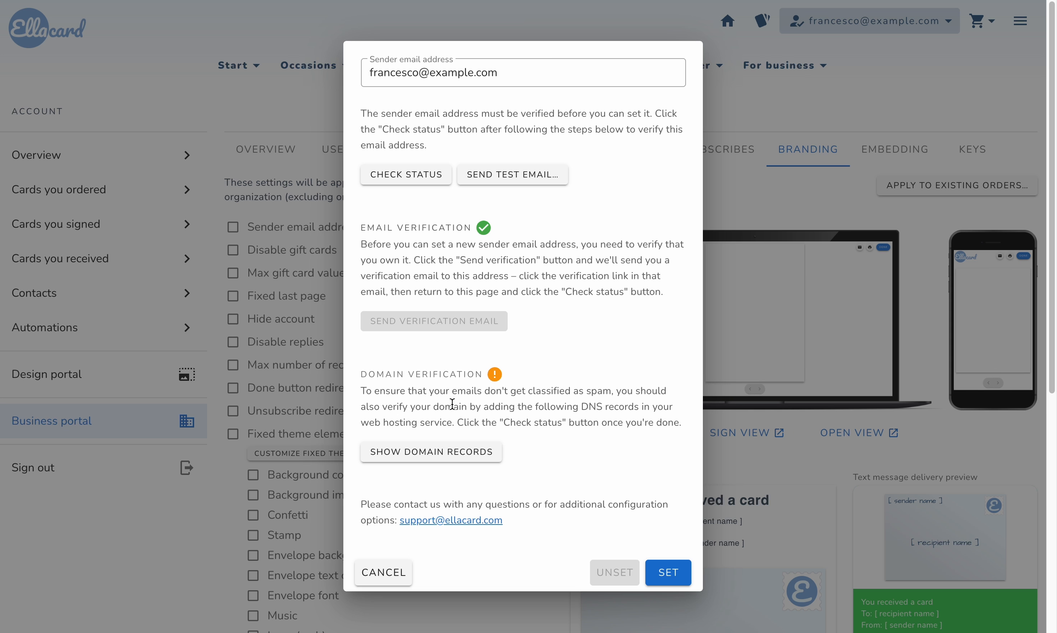
# Show the DNS records for domain verification, close them and set the verified sender email address
pyautogui.click(453, 456)
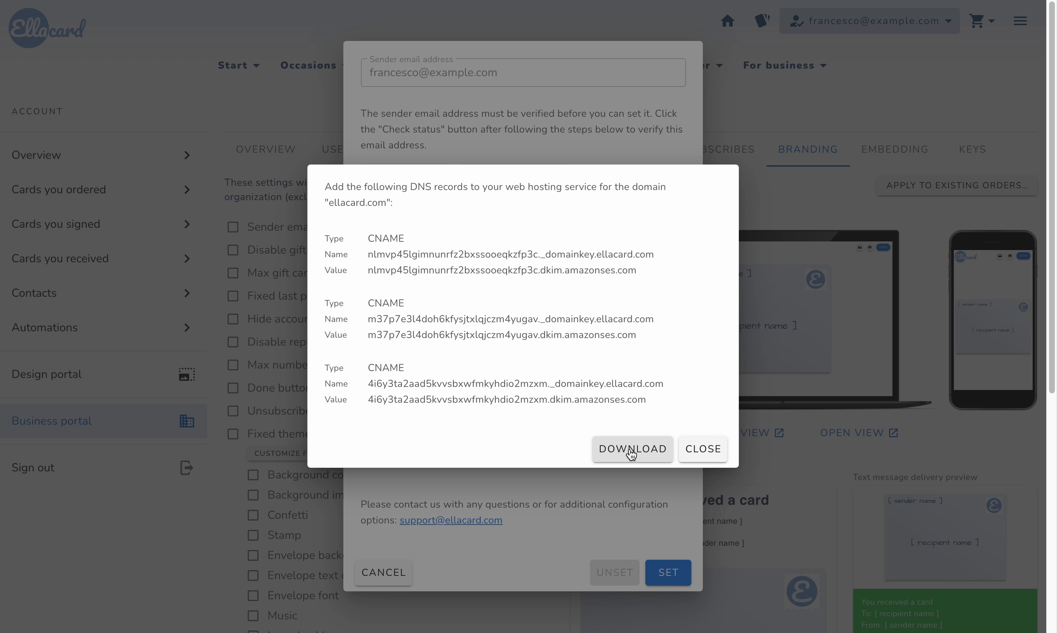
pyautogui.click(702, 449)
pyautogui.click(668, 572)
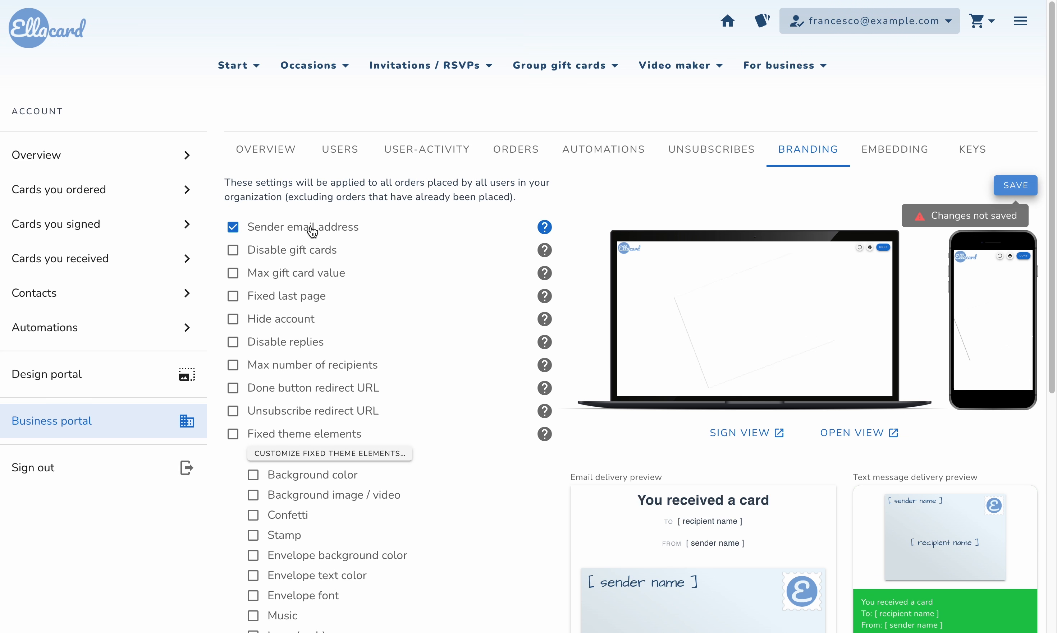
# Turn the Disable gift cards restriction on and back off, and set the maximum gift card value to 50
pyautogui.click(310, 250)
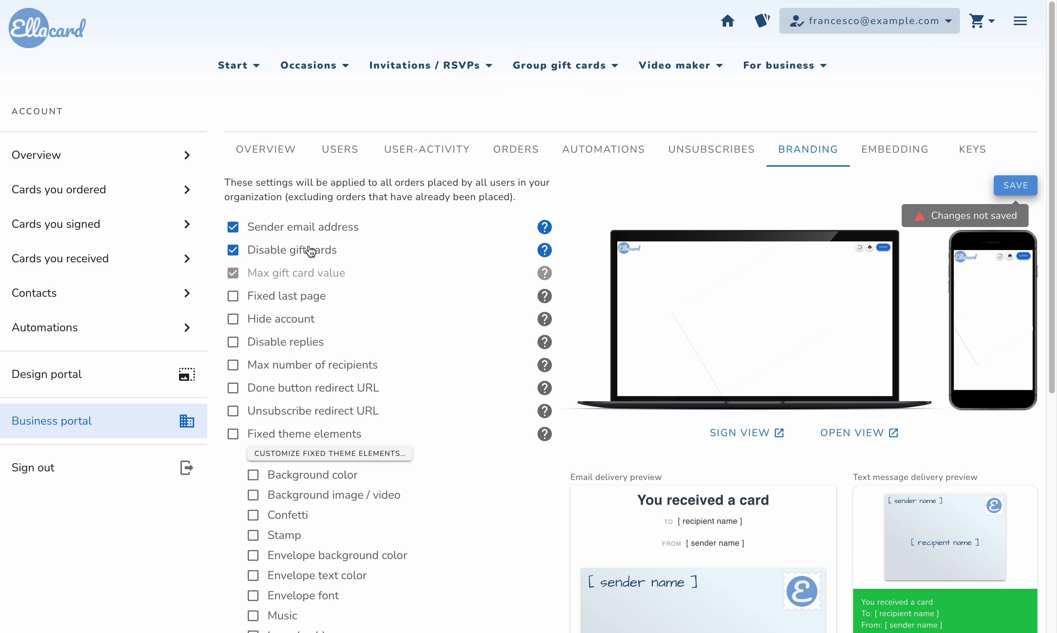
pyautogui.click(292, 256)
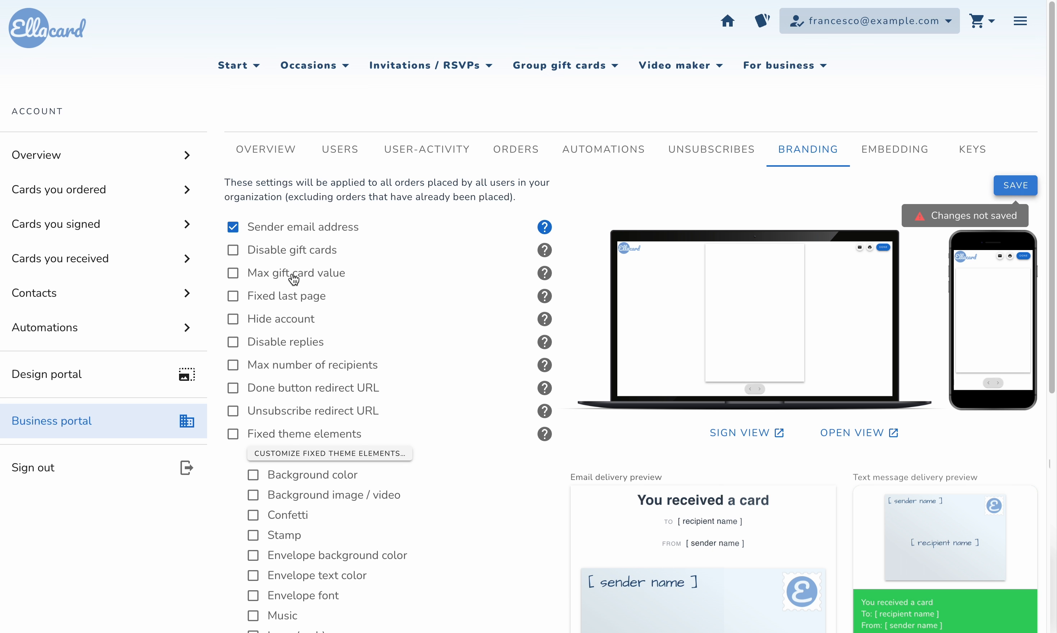
pyautogui.click(292, 275)
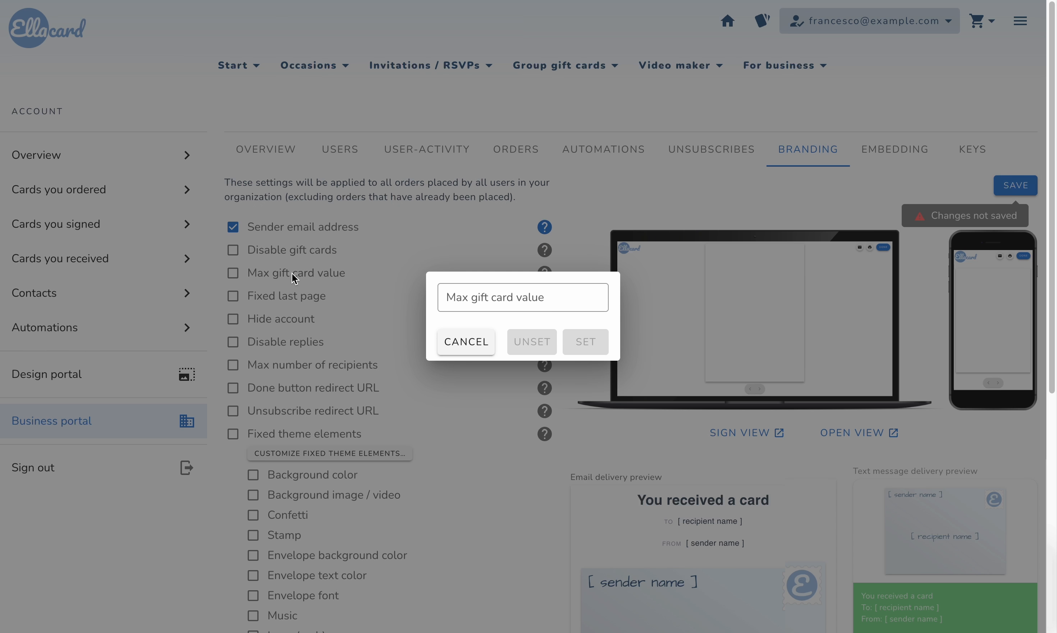
pyautogui.click(479, 301)
pyautogui.write('50')
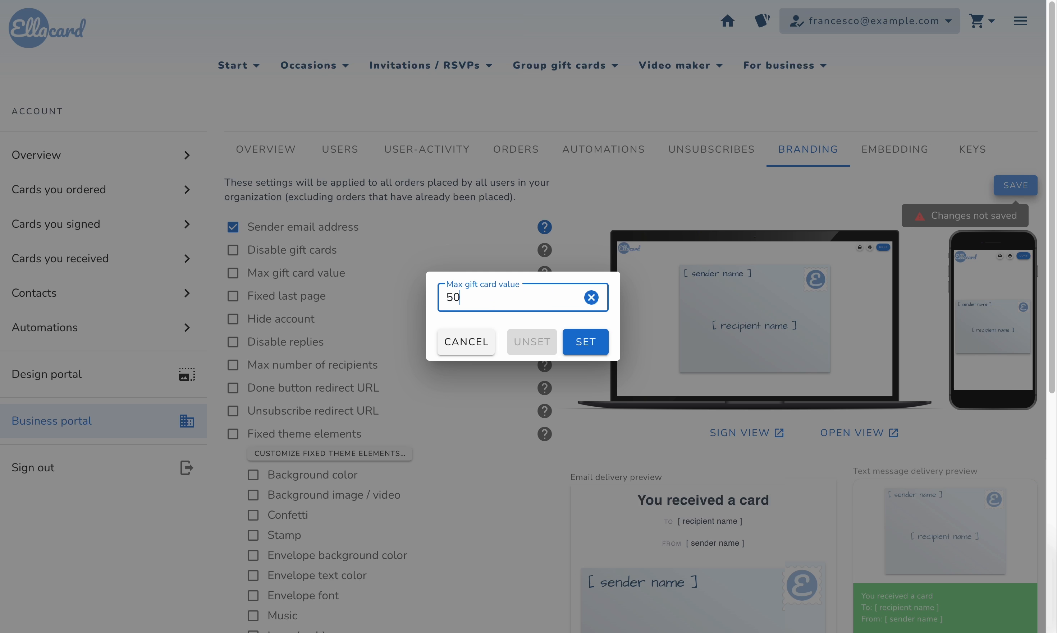
pyautogui.click(581, 339)
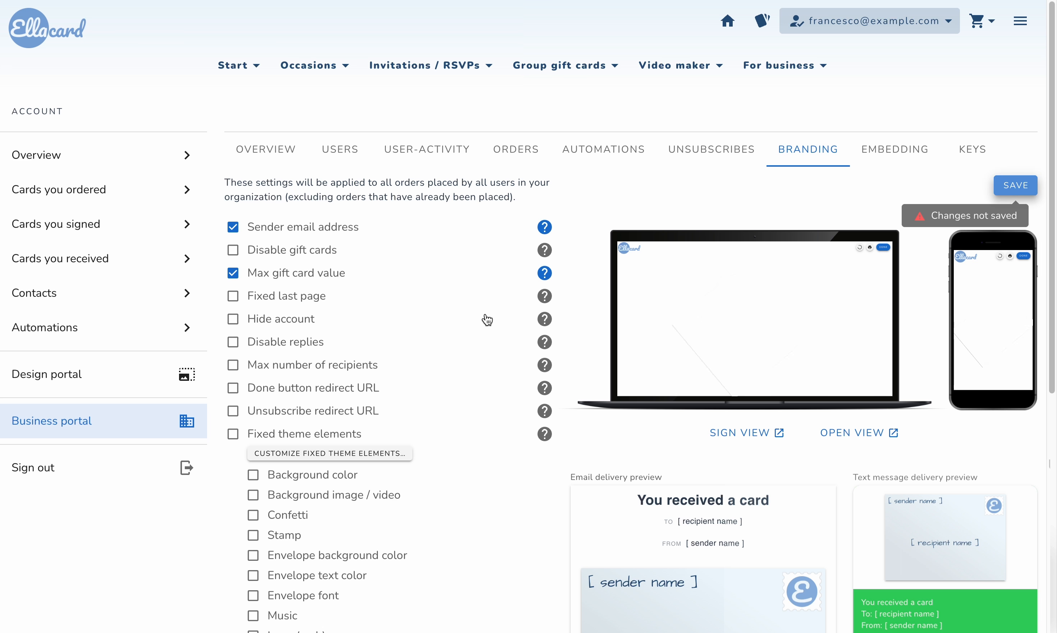
# Use the "Our team is committed" design as the fixed last page and enable Hide account
pyautogui.click(290, 297)
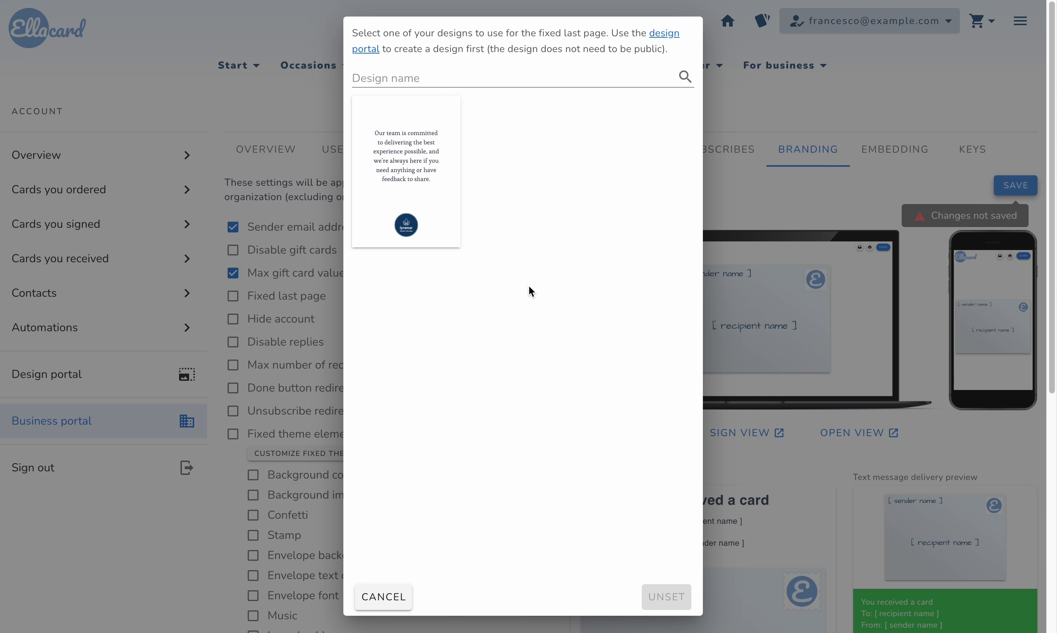
pyautogui.click(420, 174)
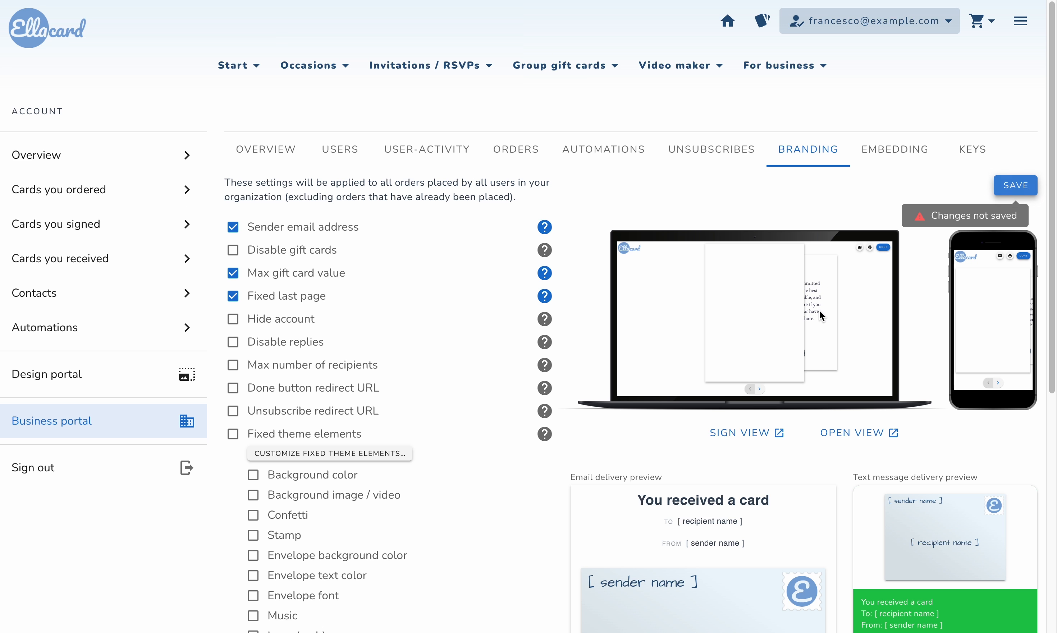
pyautogui.scroll(-1, 295, 277)
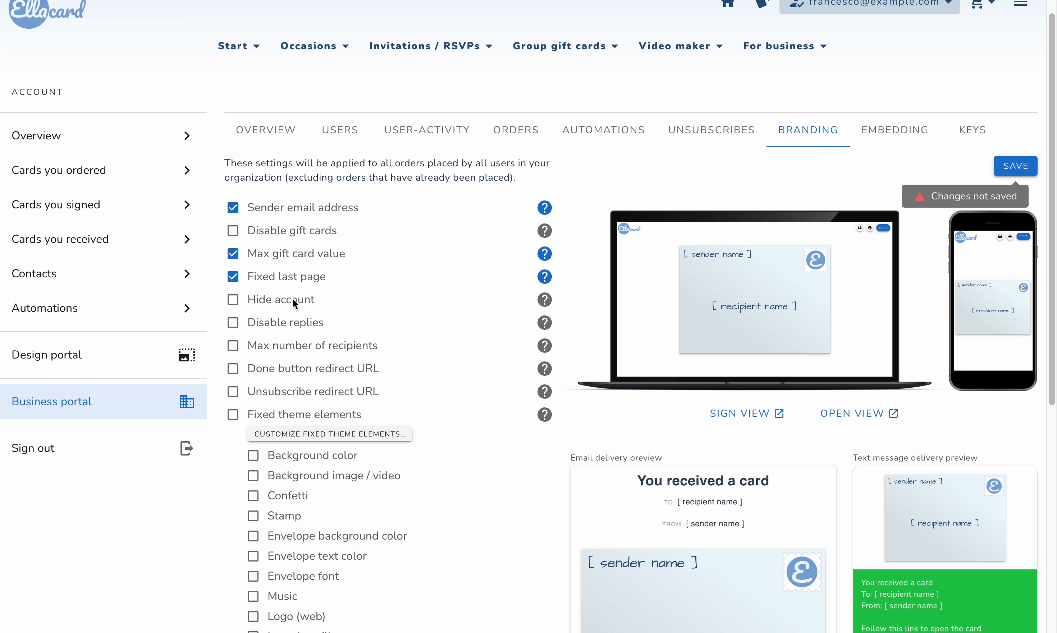
pyautogui.click(293, 300)
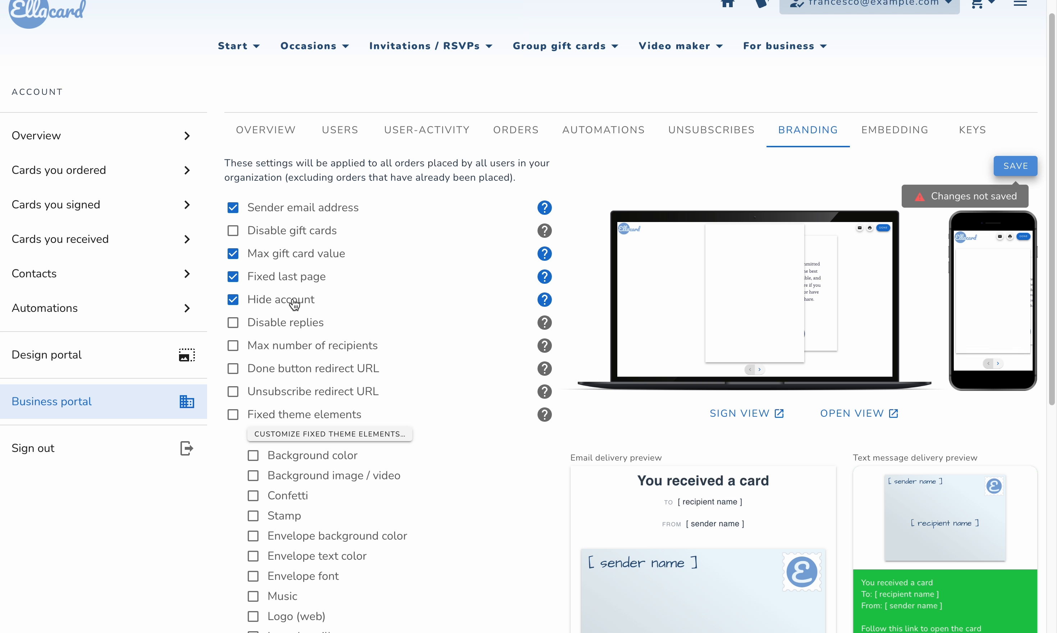
# Disable replies and limit the maximum number of recipients to 300
pyautogui.scroll(-1, 295, 305)
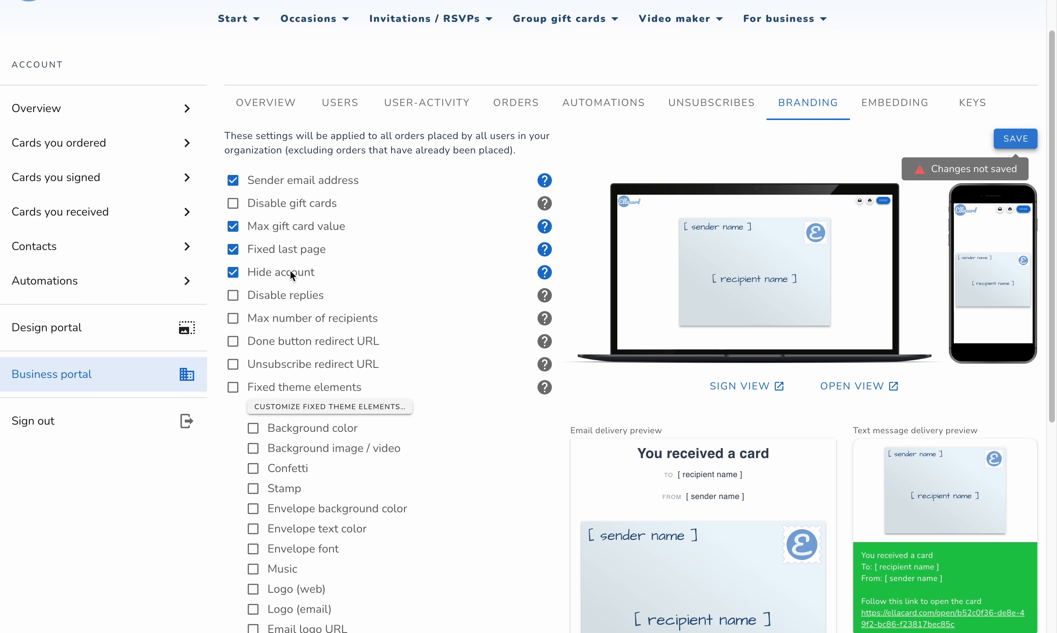
pyautogui.click(294, 302)
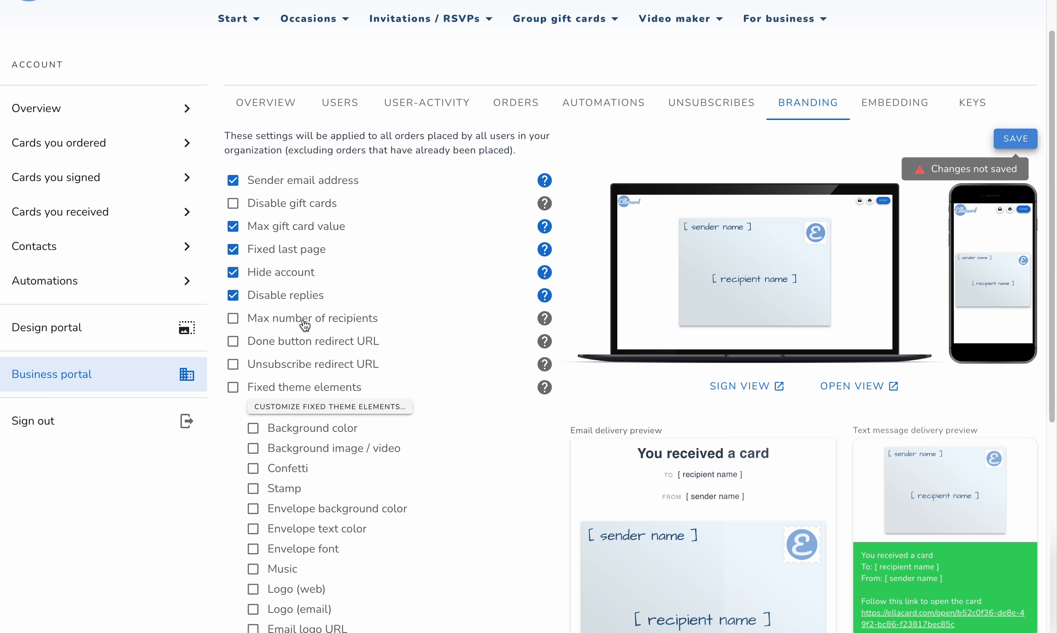
pyautogui.click(305, 326)
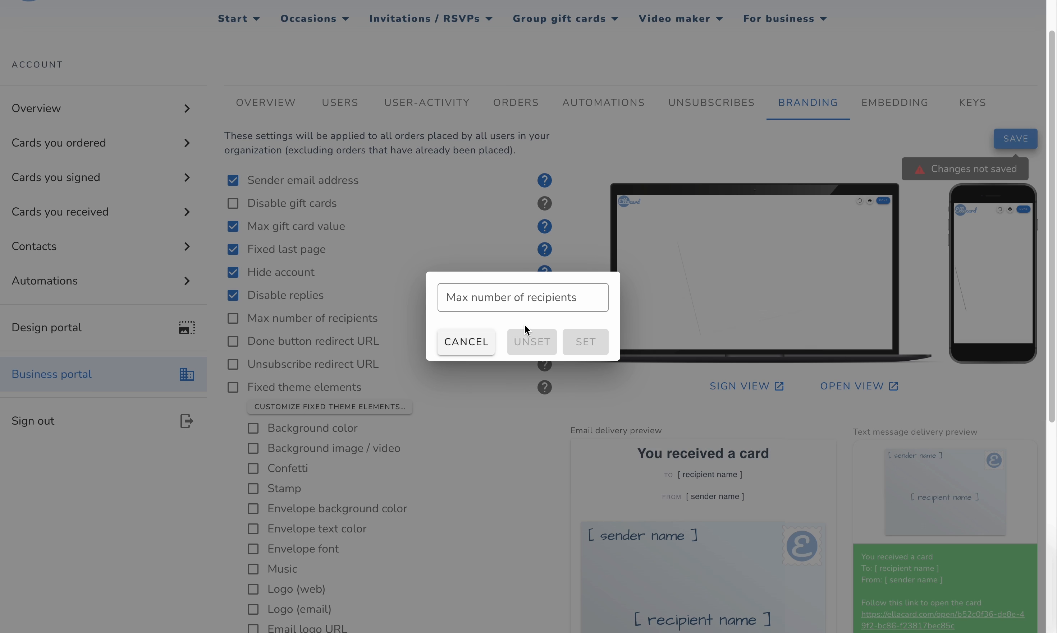
pyautogui.click(513, 304)
pyautogui.write('300')
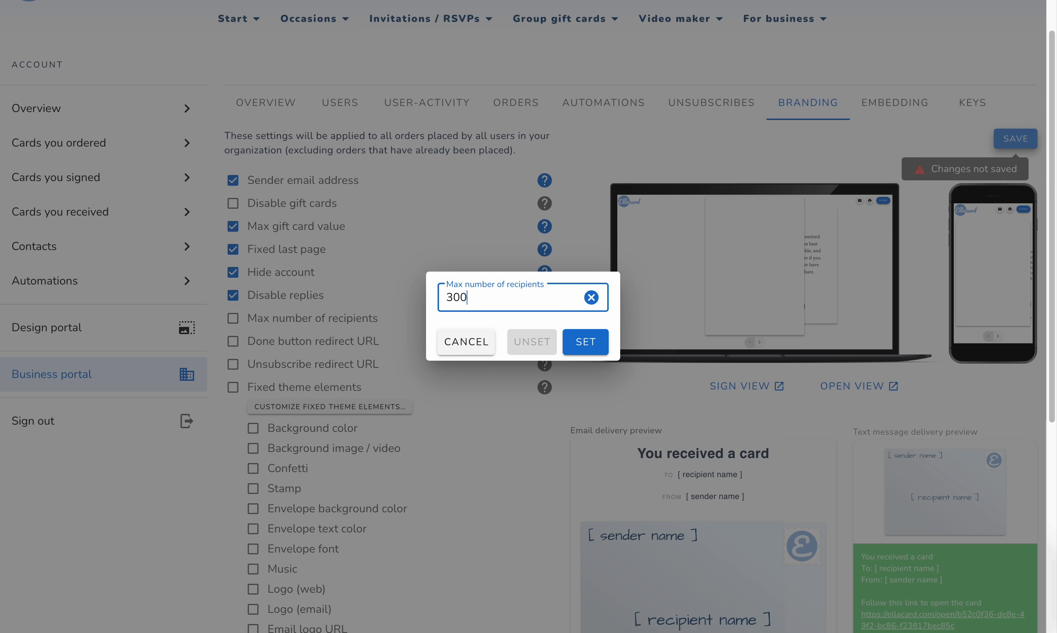
pyautogui.click(572, 335)
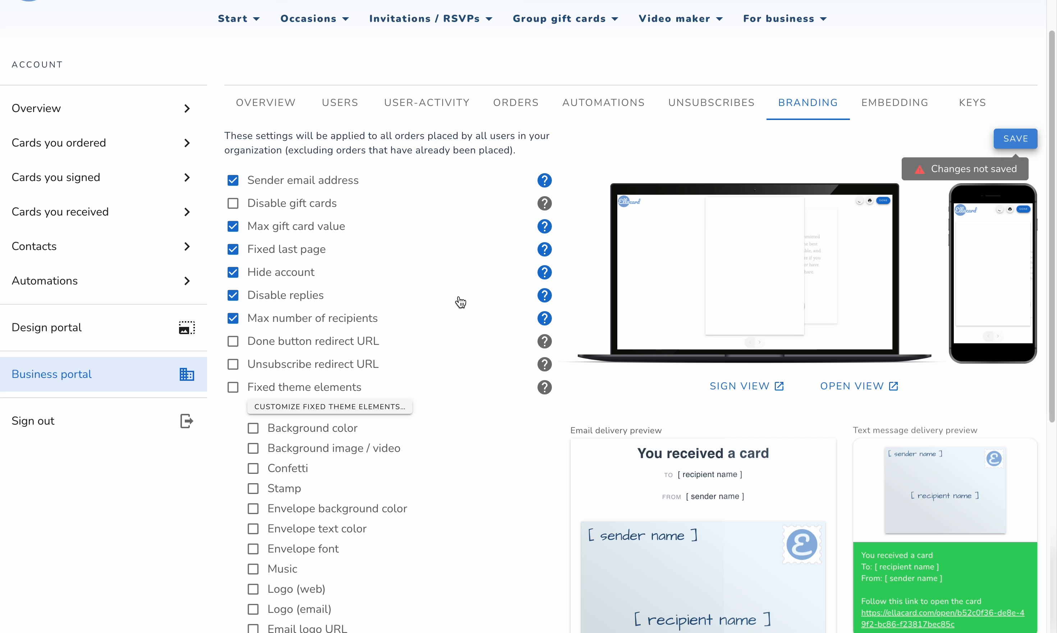
pyautogui.click(323, 343)
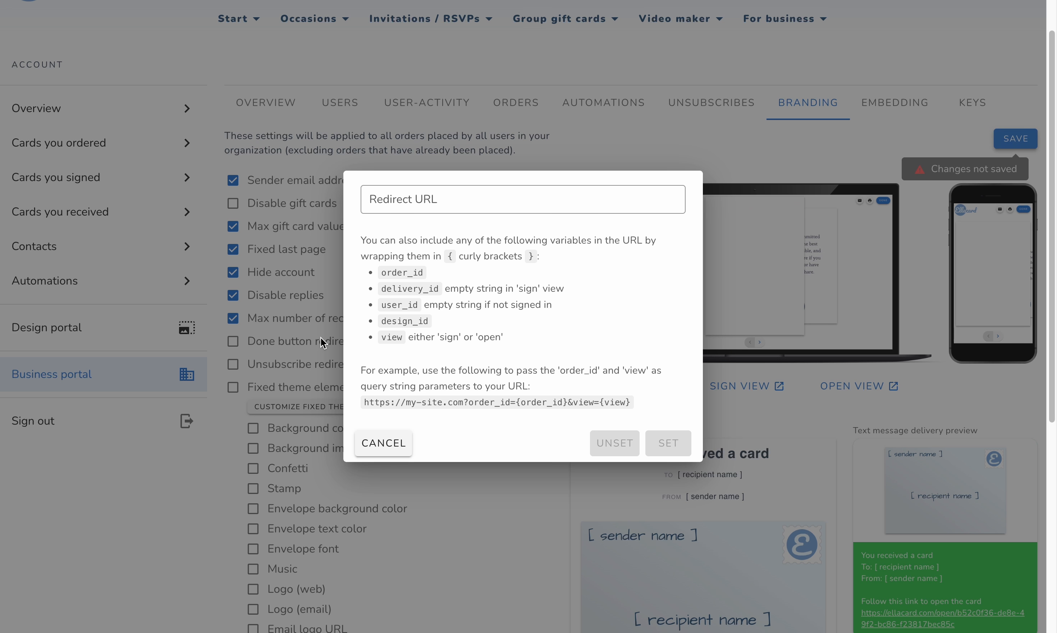
pyautogui.click(415, 204)
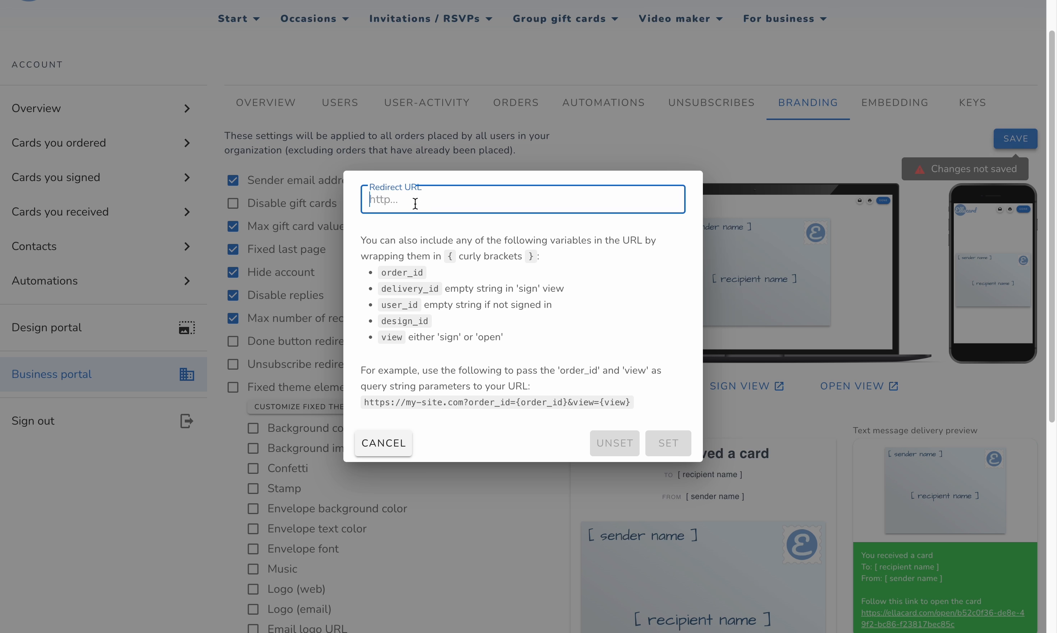
pyautogui.write('https://example.com')
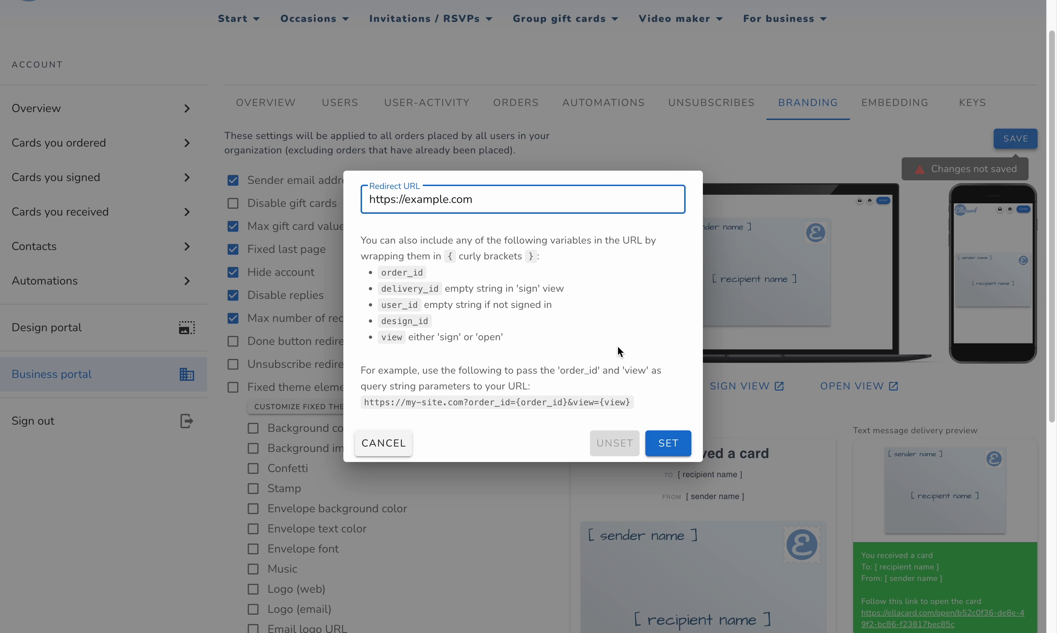
pyautogui.click(672, 442)
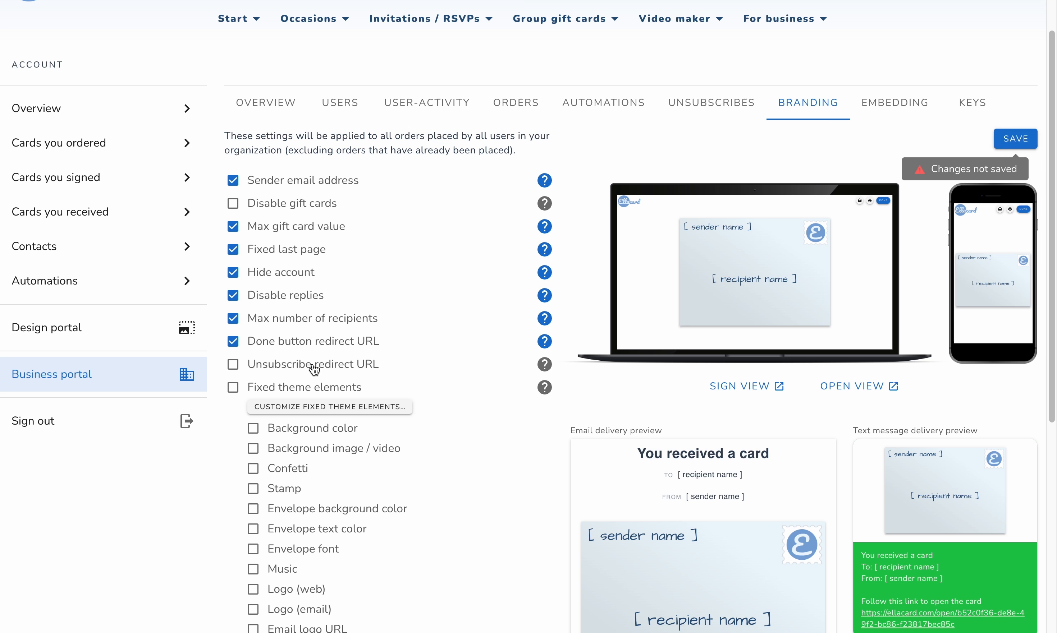
# Paste the copied address as the unsubscribe redirect URL and set it
pyautogui.scroll(-1, 329, 331)
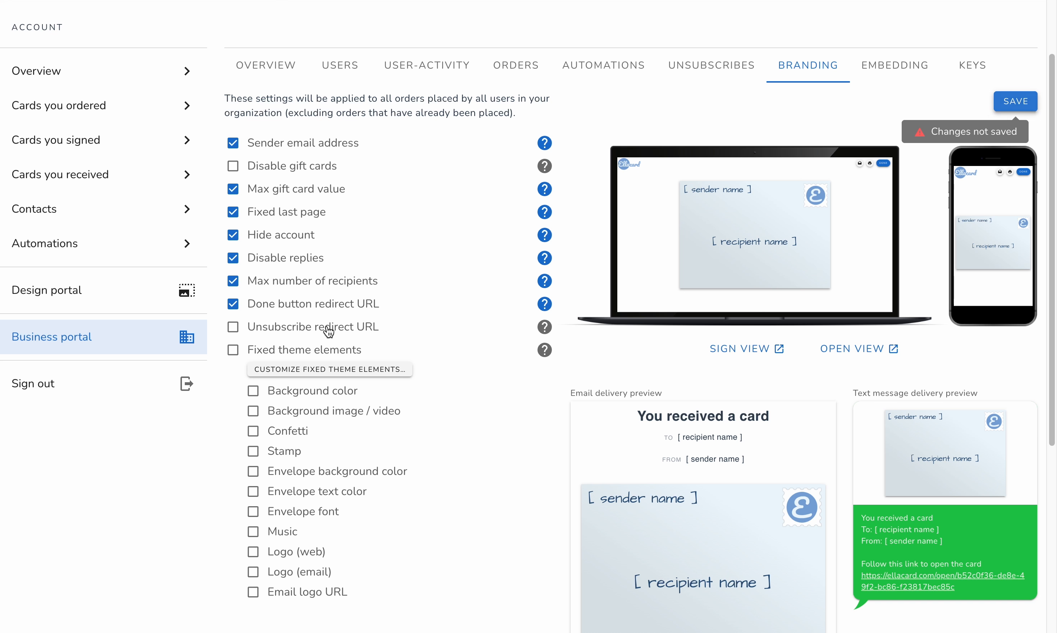
pyautogui.click(328, 331)
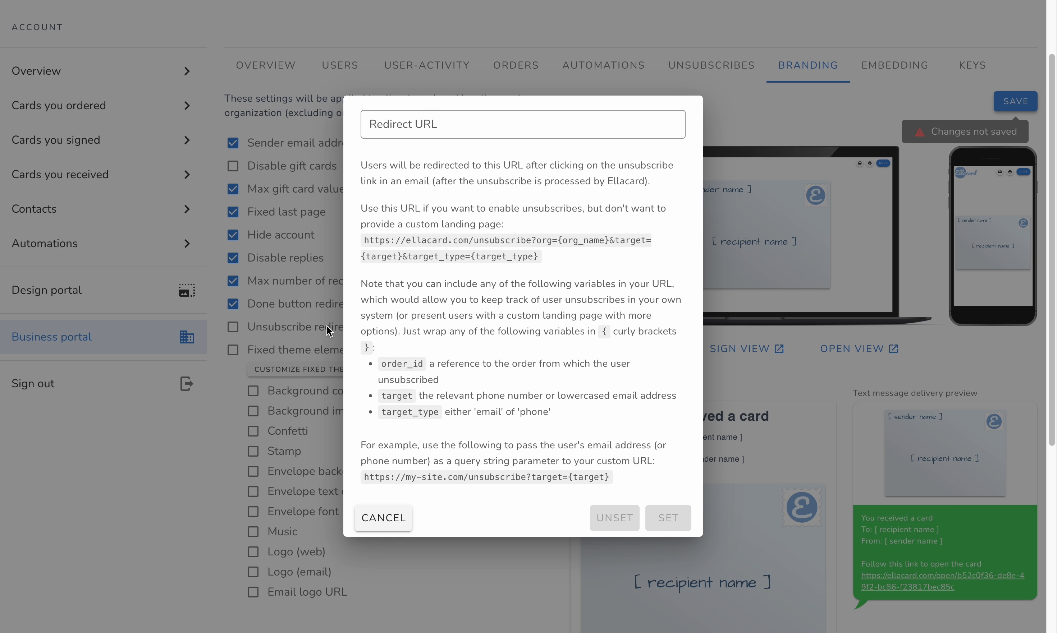
pyautogui.click(480, 125)
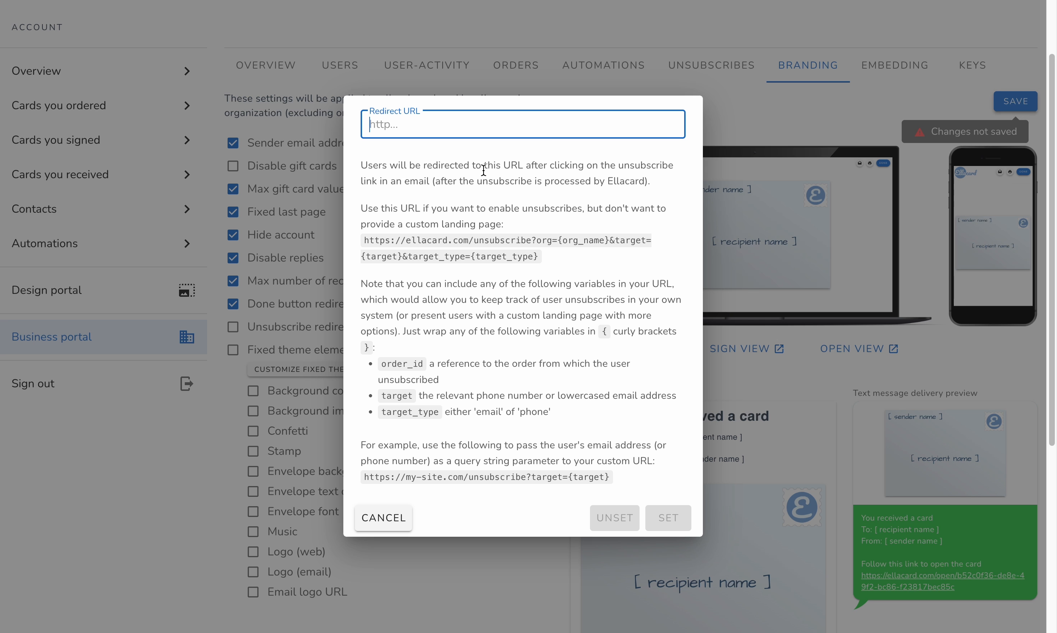
pyautogui.write('https://example.com/unsubscribes')
pyautogui.click(670, 518)
pyautogui.scroll(-1, 567, 338)
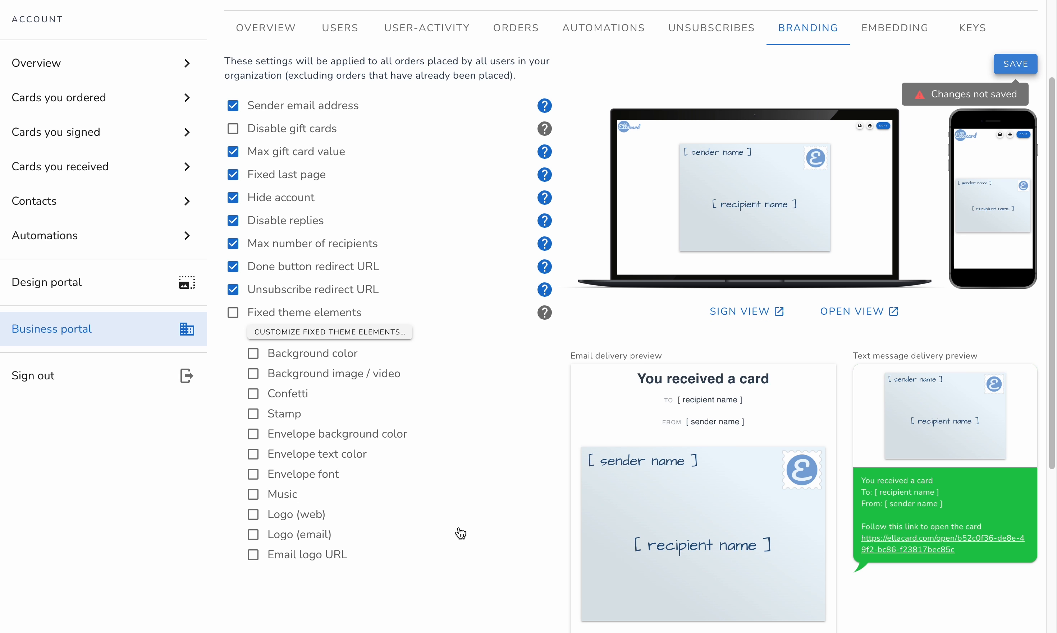
# Open the fixed theme elements for customization and replace the Ellacard logo with the round Lyramar logo
pyautogui.click(371, 333)
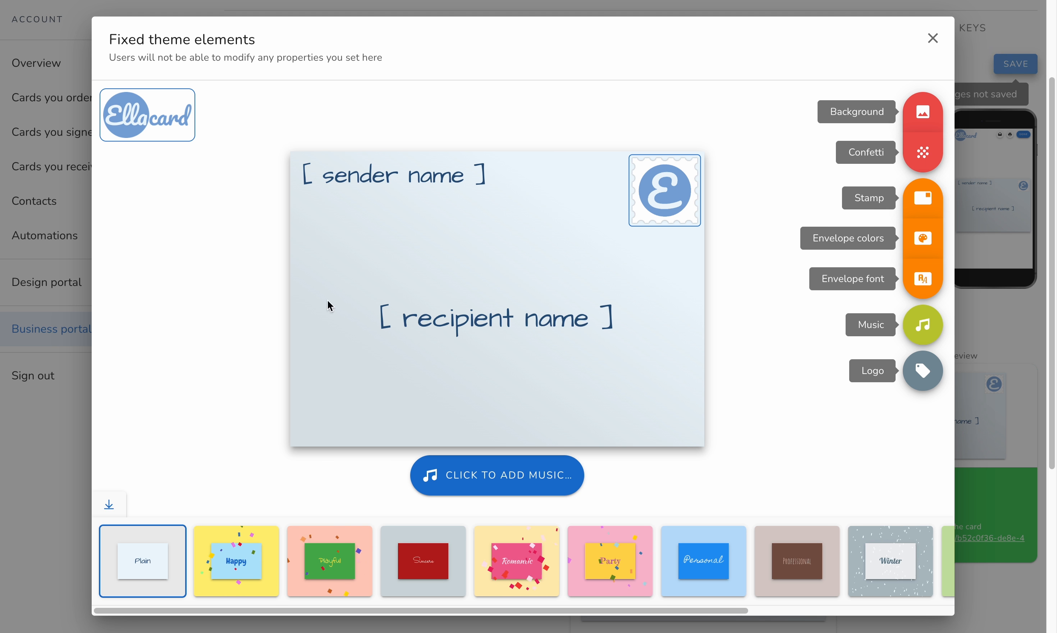
pyautogui.click(139, 129)
pyautogui.click(584, 403)
pyautogui.click(634, 97)
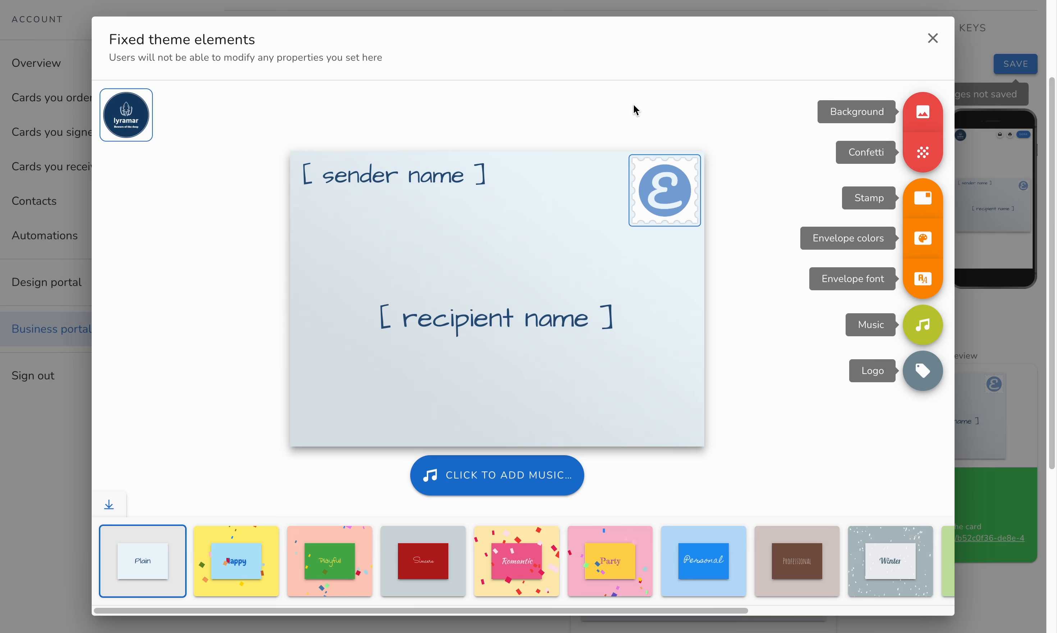
# Set the custom Lyramar octopus image as the card background and add multicolored confetti
pyautogui.click(820, 112)
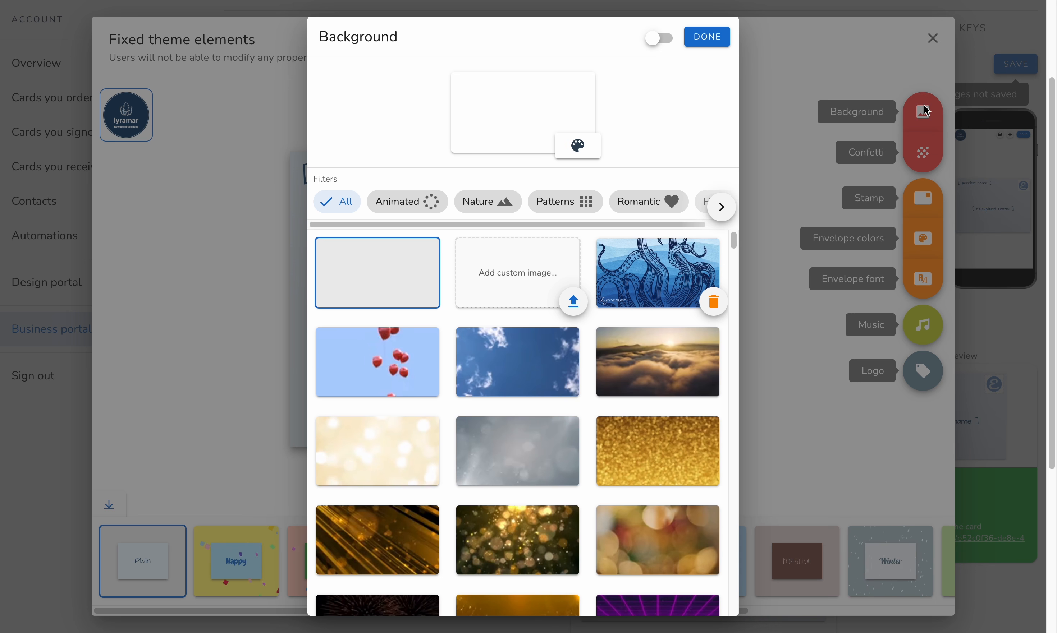
pyautogui.click(648, 276)
pyautogui.click(707, 36)
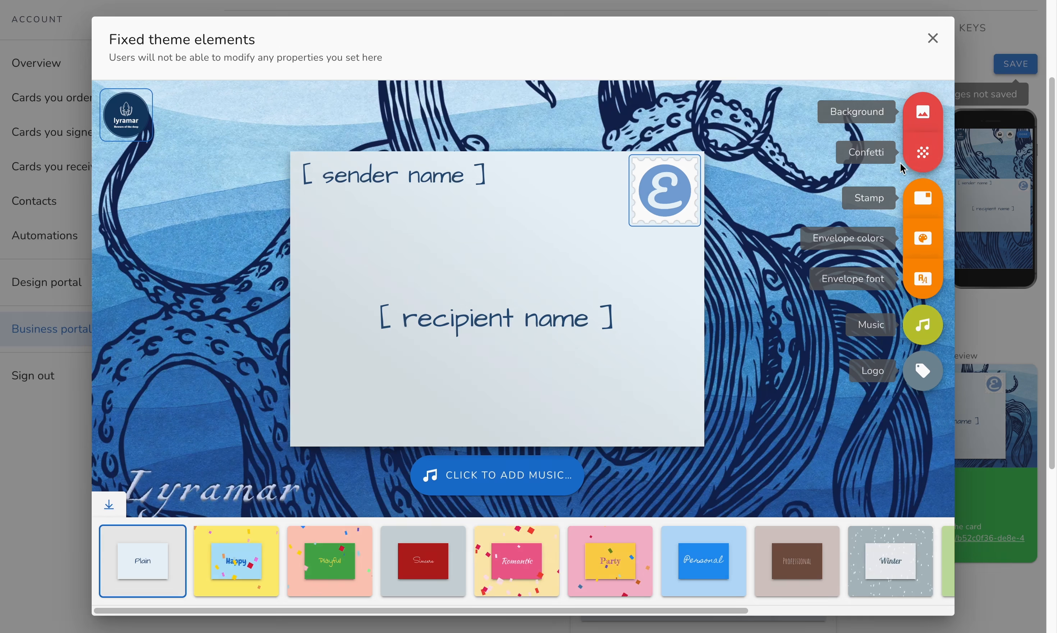
pyautogui.click(935, 148)
pyautogui.click(602, 146)
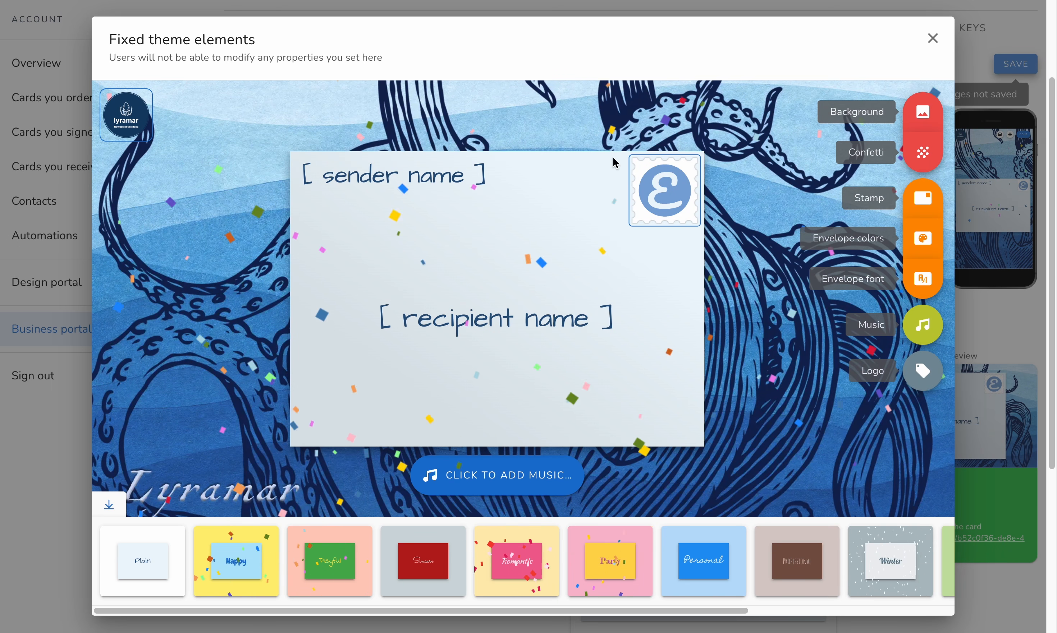
# Replace the default envelope stamp image with the round Lyramar logo
pyautogui.click(664, 188)
pyautogui.click(569, 285)
pyautogui.click(703, 41)
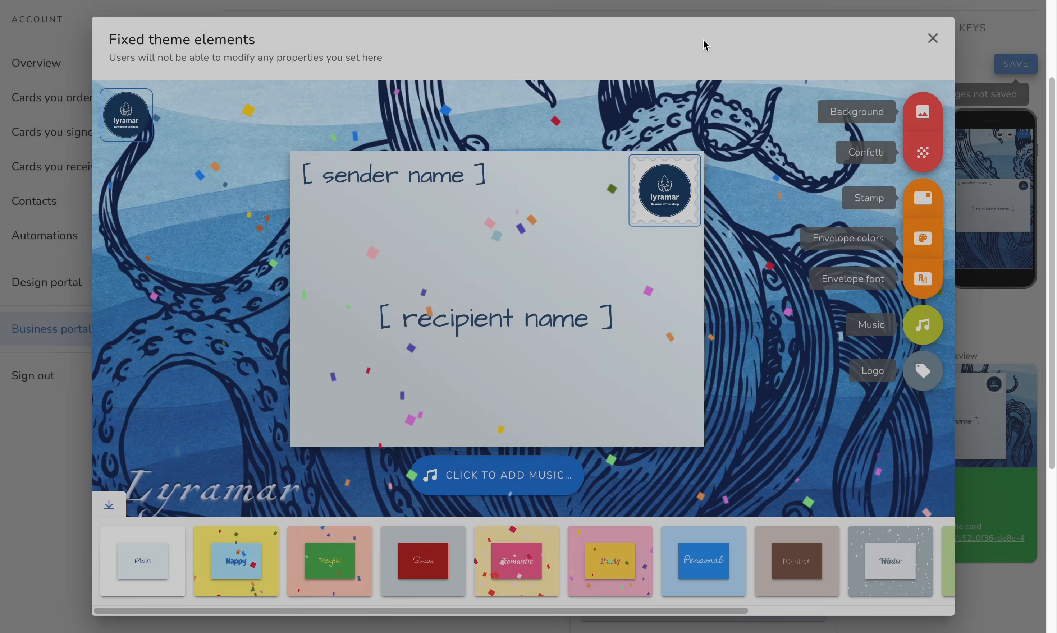
# Set the envelope background to navy blue and the envelope text to white
pyautogui.click(923, 238)
pyautogui.click(330, 391)
pyautogui.click(715, 277)
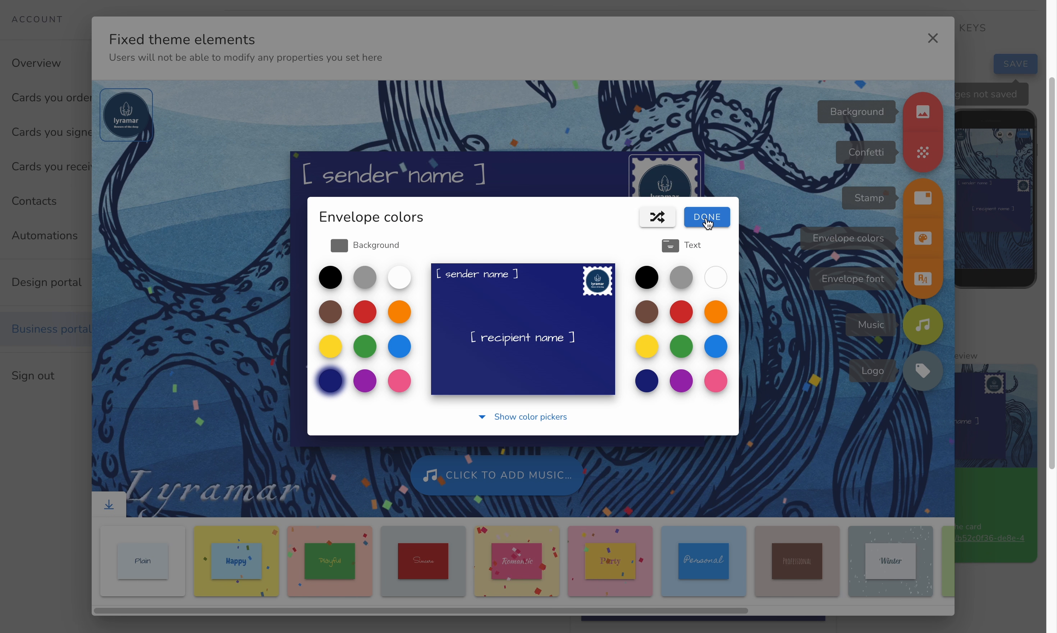
pyautogui.click(708, 224)
# Change the envelope font to Caveat
pyautogui.click(923, 279)
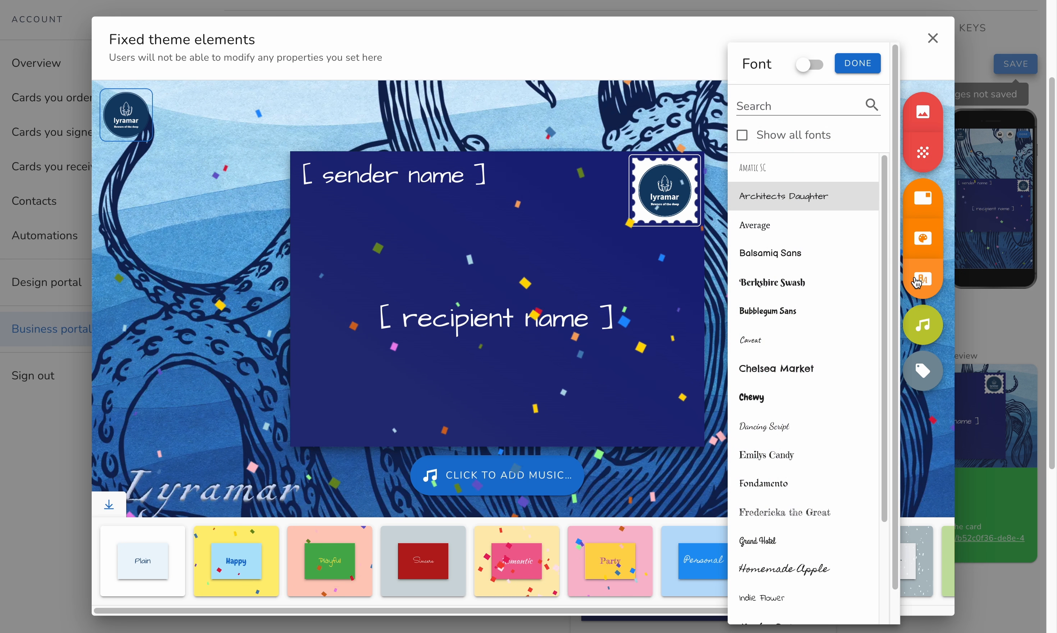
pyautogui.click(804, 337)
pyautogui.click(857, 65)
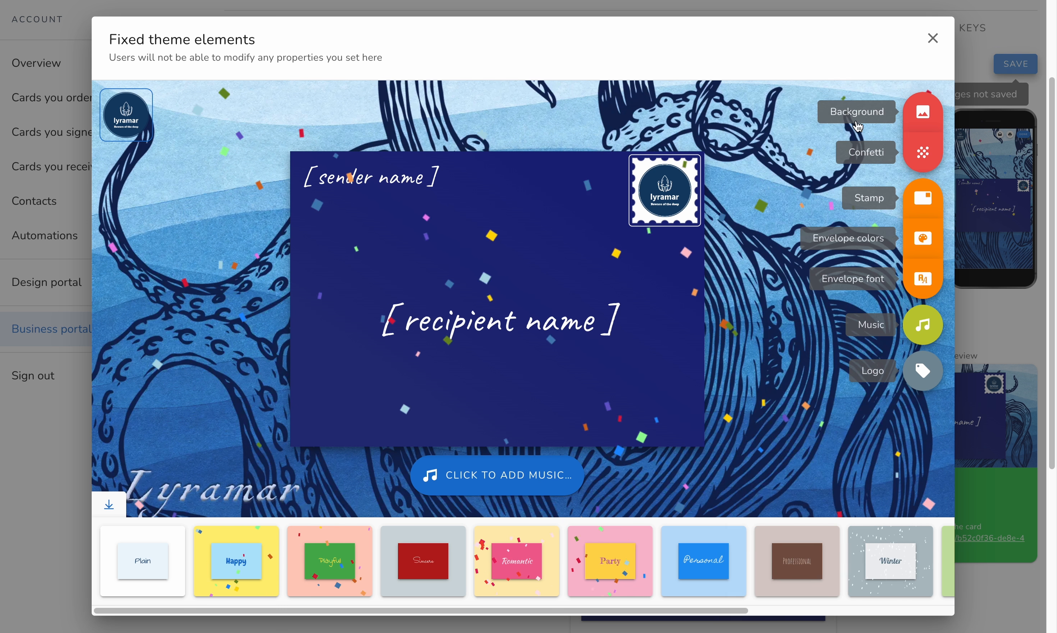
# Browse the music options without choosing a track and close the fixed theme elements editor
pyautogui.click(922, 326)
pyautogui.scroll(-6, 626, 345)
pyautogui.scroll(6, 626, 345)
pyautogui.click(707, 36)
pyautogui.click(933, 39)
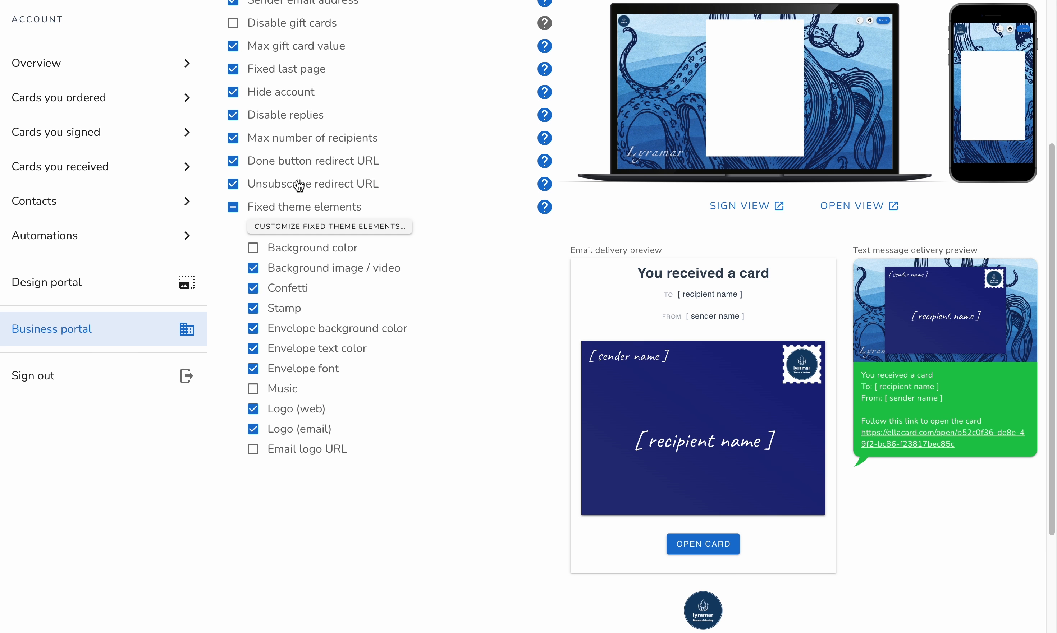
# Review the card and delivery previews, testing the fixed envelope background color by turning it off and back on
pyautogui.scroll(1, 560, 189)
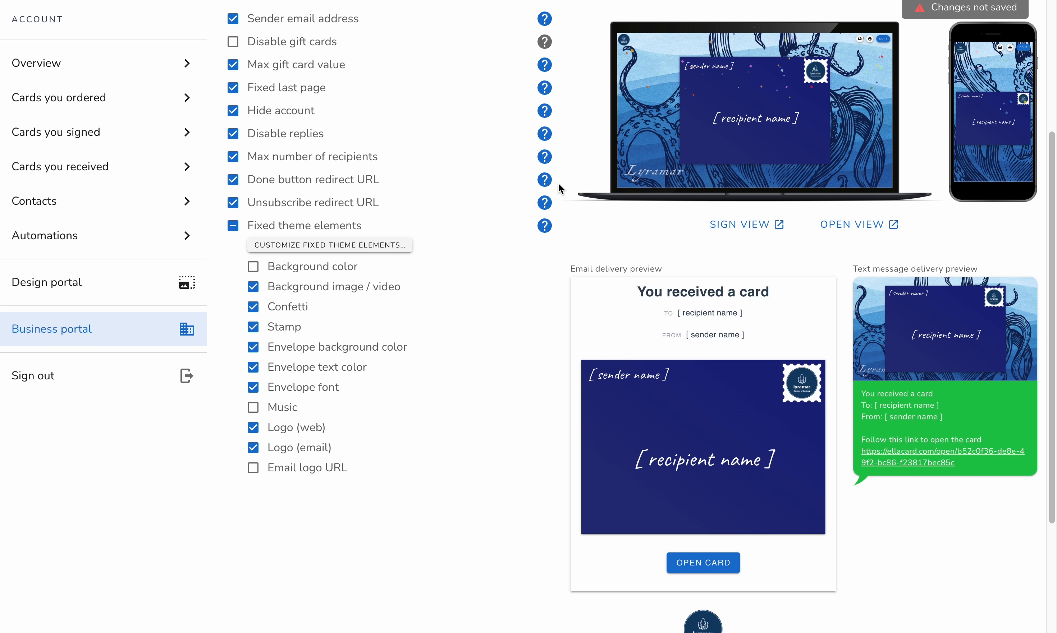
pyautogui.scroll(1, 560, 189)
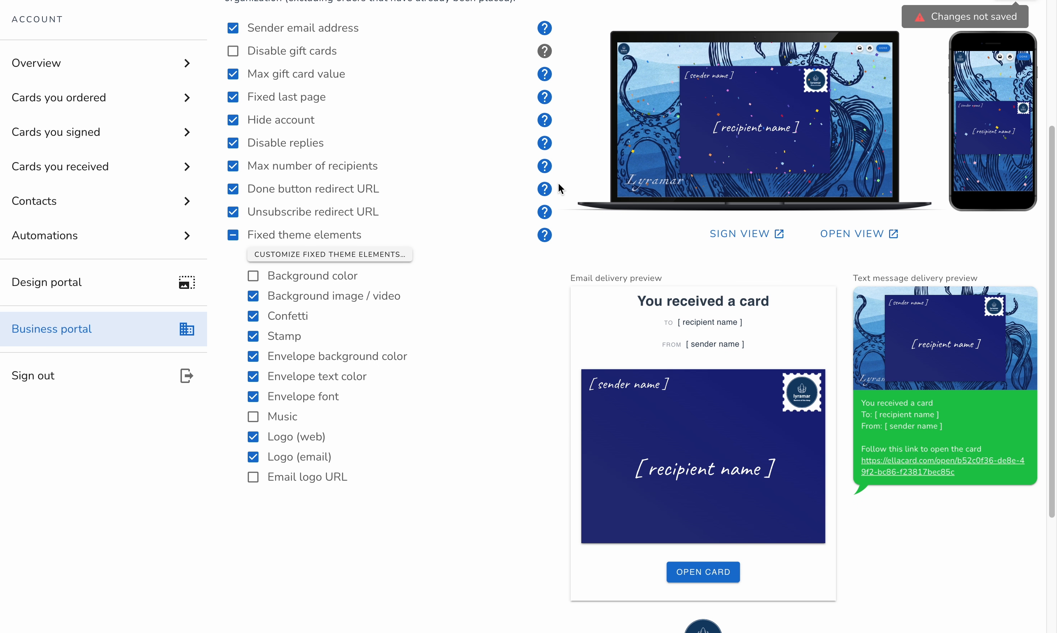
pyautogui.scroll(-3, 560, 188)
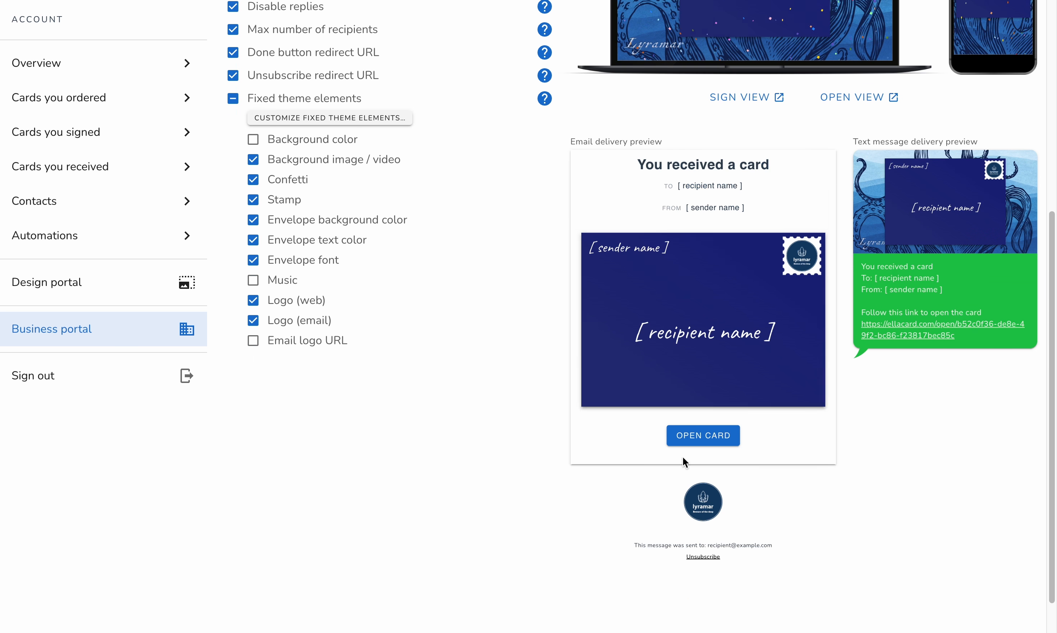
pyautogui.scroll(-1, 683, 457)
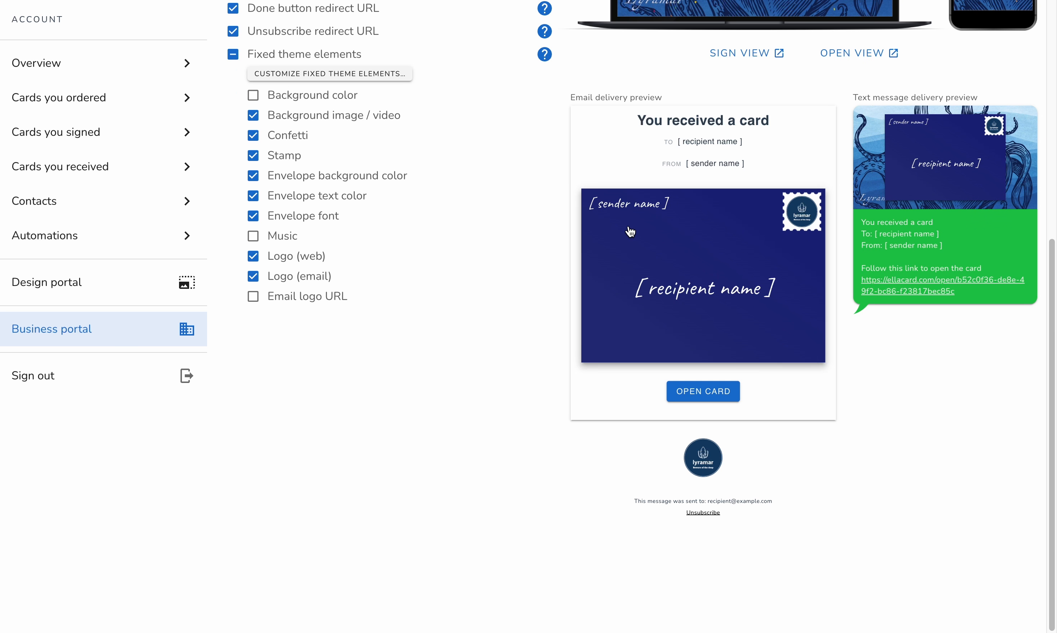
pyautogui.scroll(2, 630, 232)
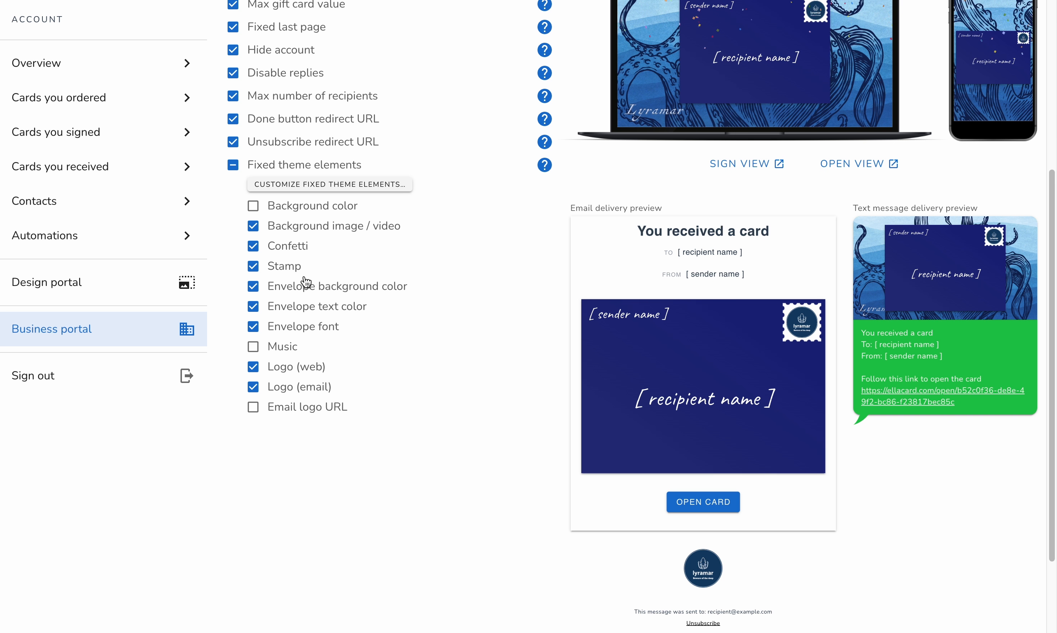
pyautogui.click(287, 287)
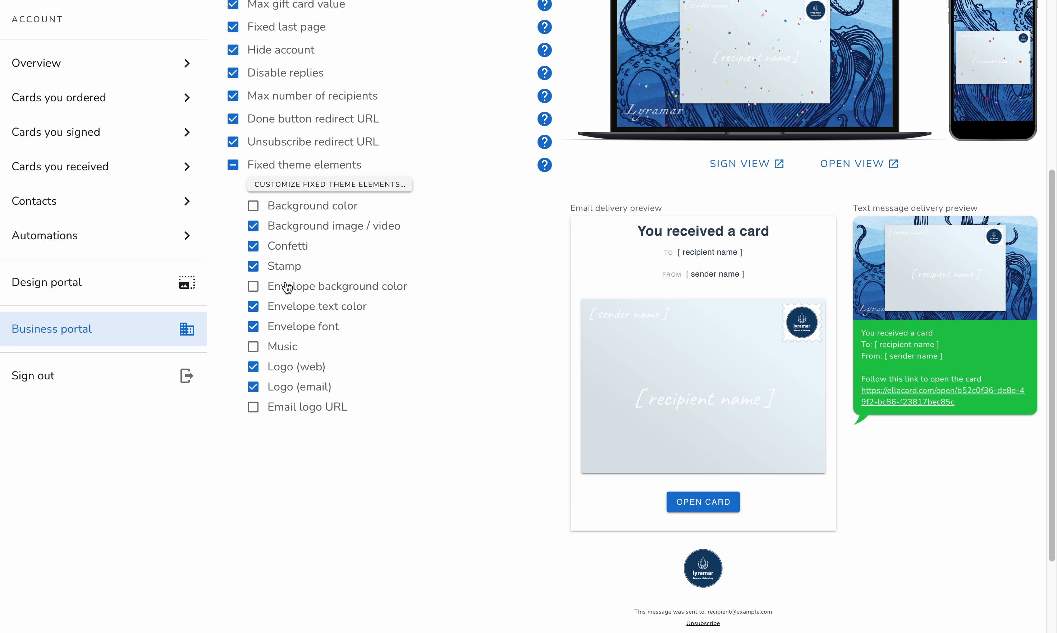
pyautogui.click(287, 288)
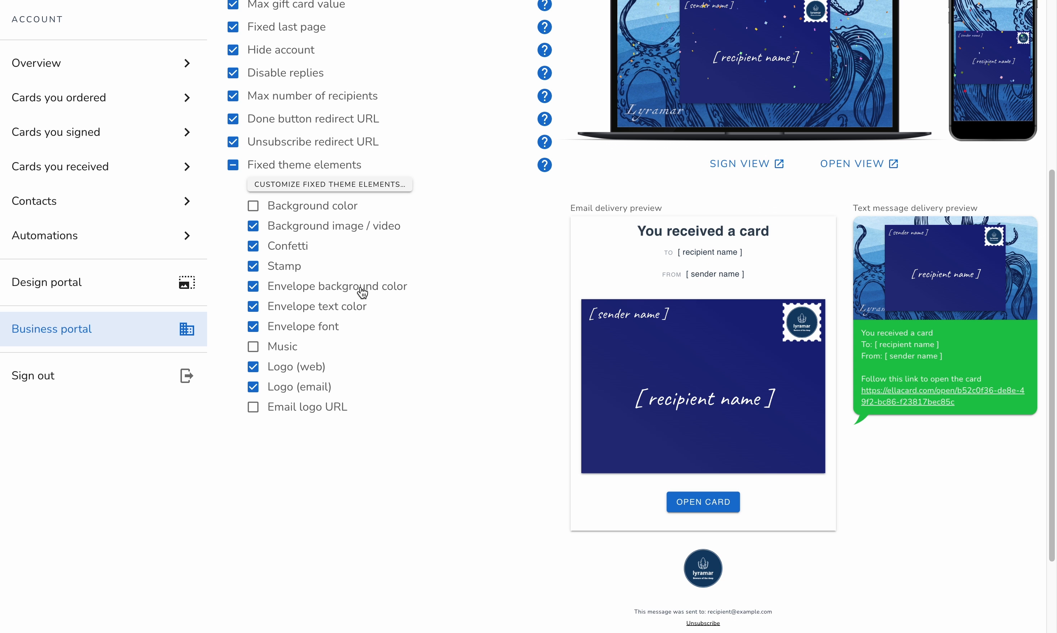
# Save the custom branding changes and confirm that they take effect for new orders
pyautogui.scroll(3, 362, 292)
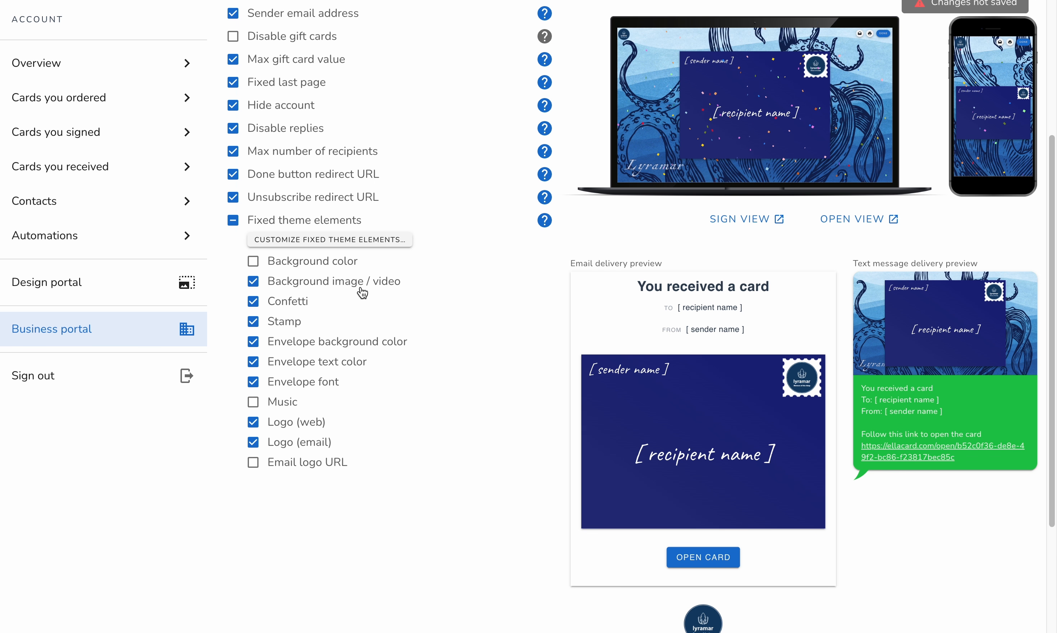
pyautogui.scroll(2, 362, 293)
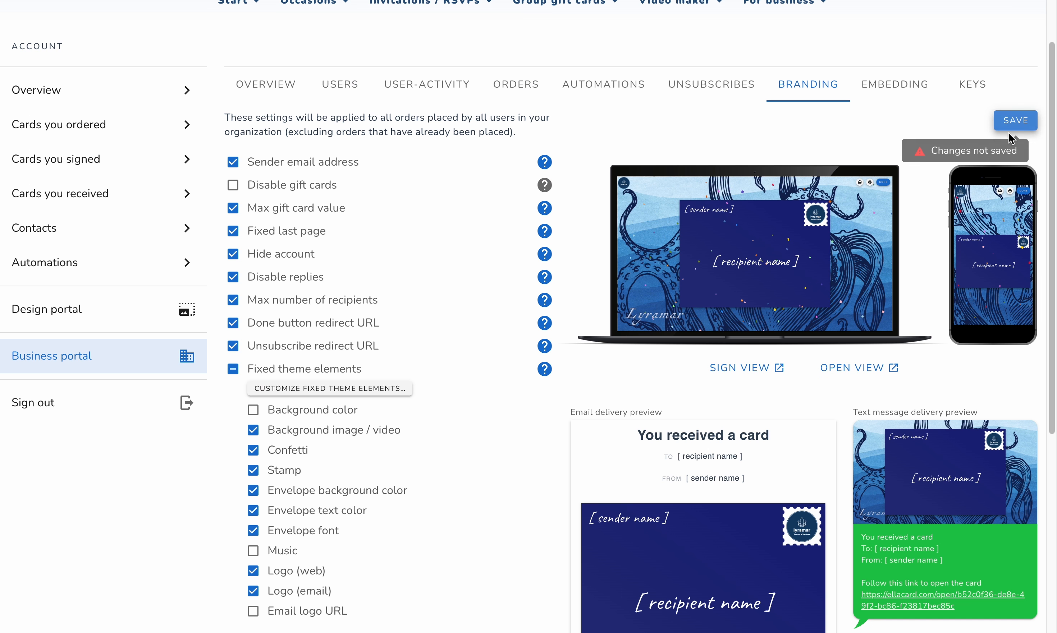
pyautogui.click(1016, 124)
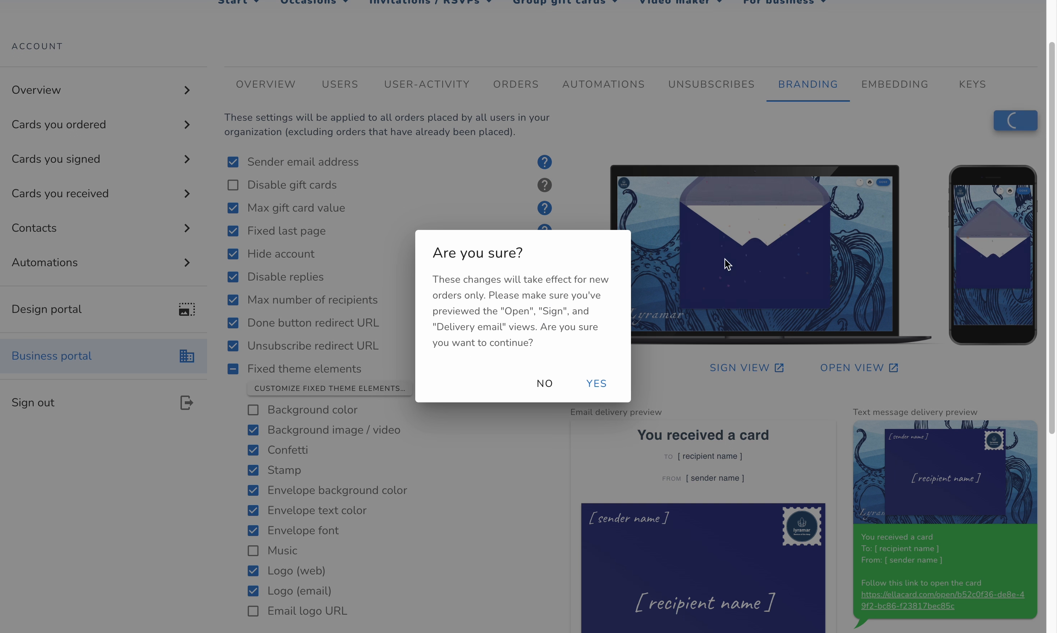
pyautogui.click(601, 386)
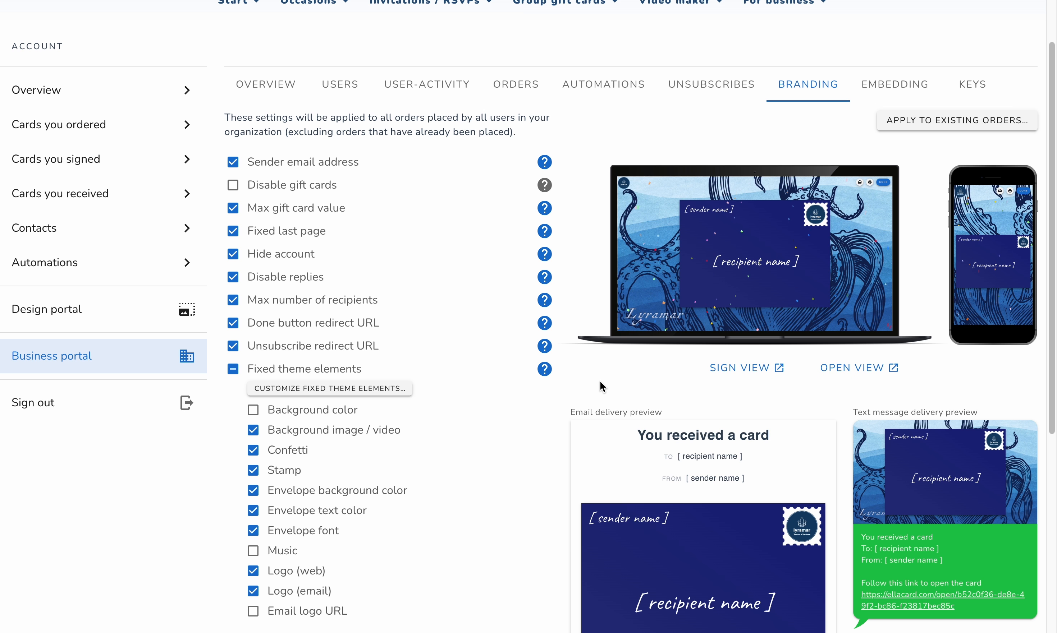
# Apply the custom branding to existing incomplete projects only, using the specific properties option with all 20 properties selected
pyautogui.click(950, 122)
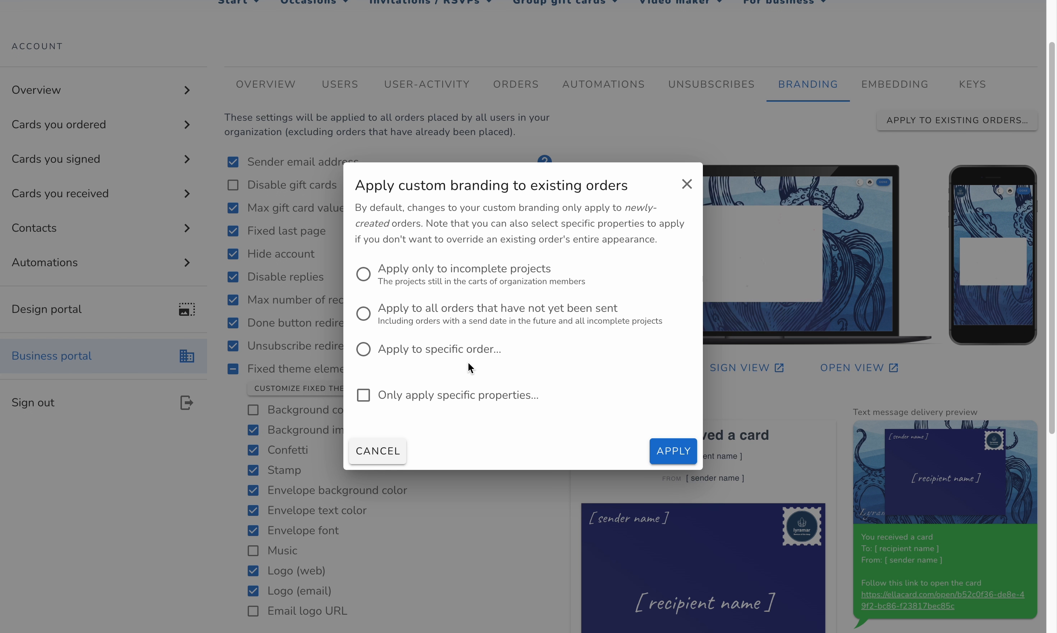
pyautogui.click(404, 396)
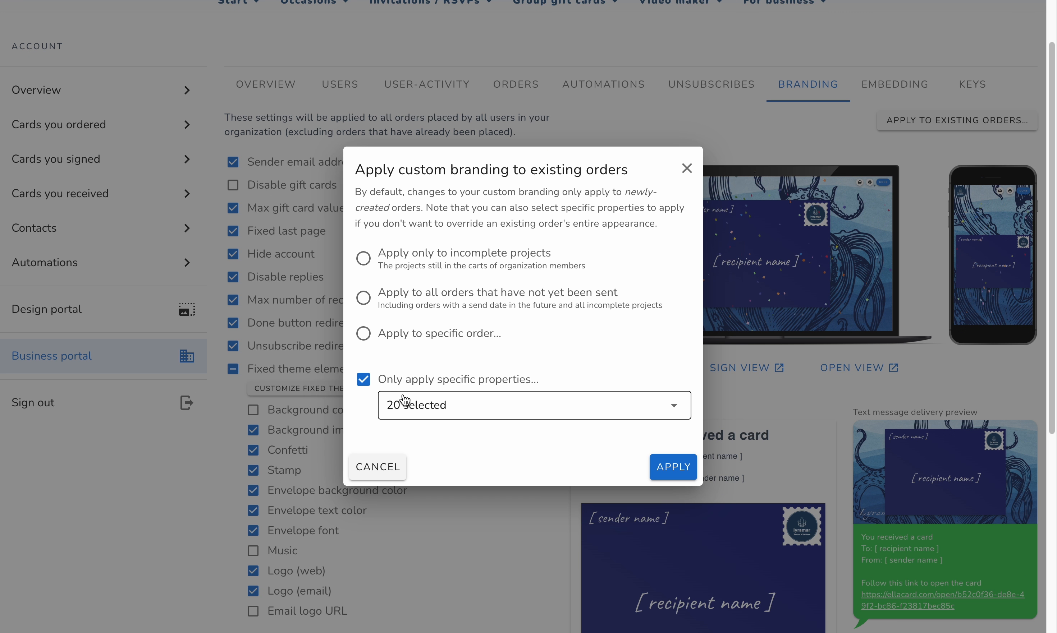
pyautogui.click(405, 404)
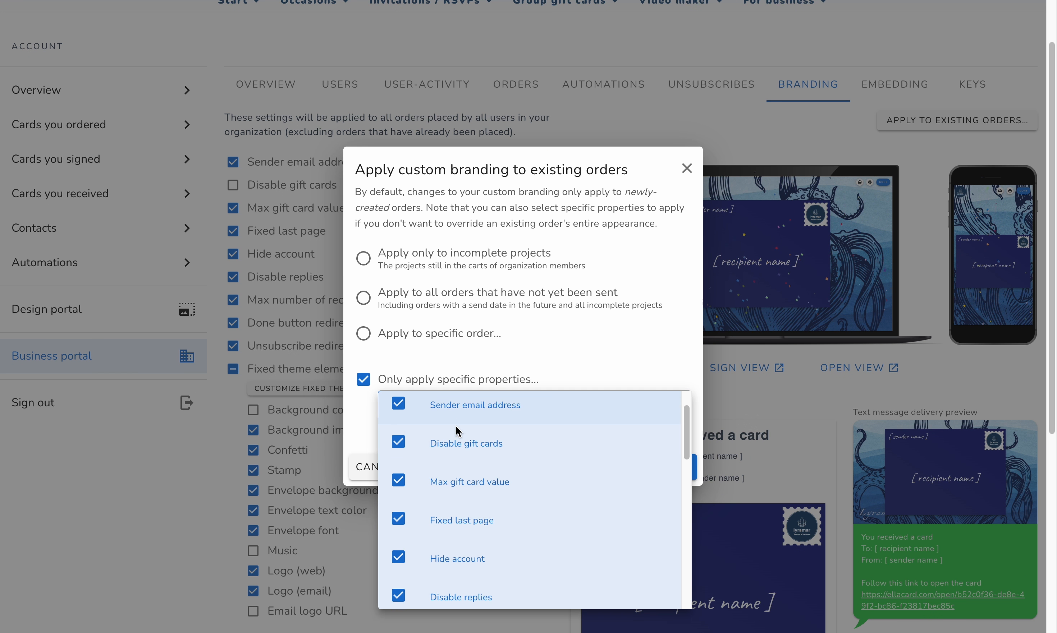
pyautogui.click(567, 363)
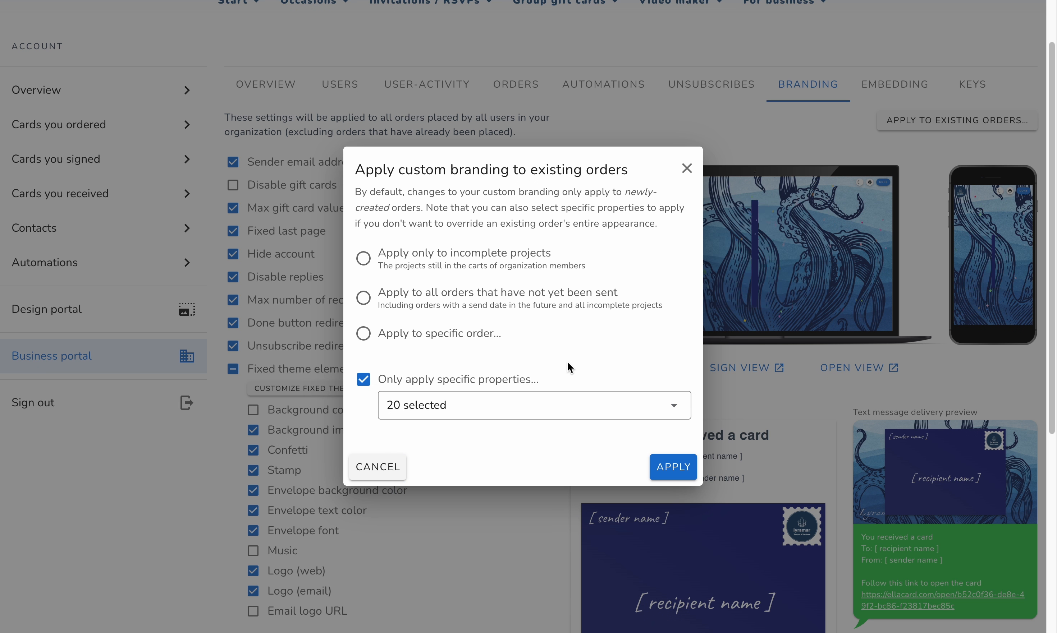
pyautogui.click(363, 257)
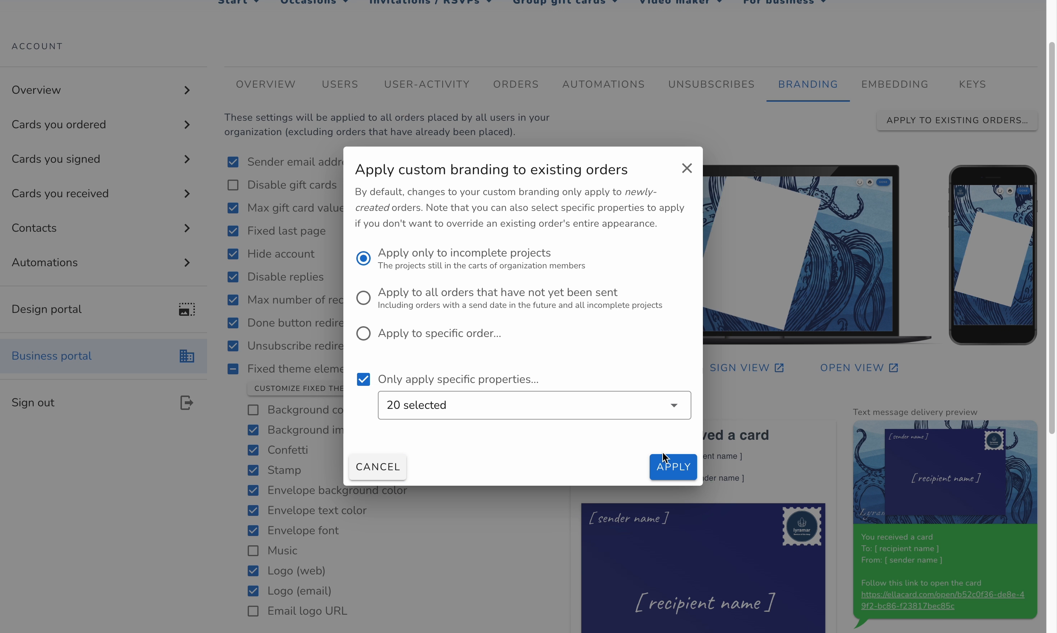
pyautogui.click(670, 461)
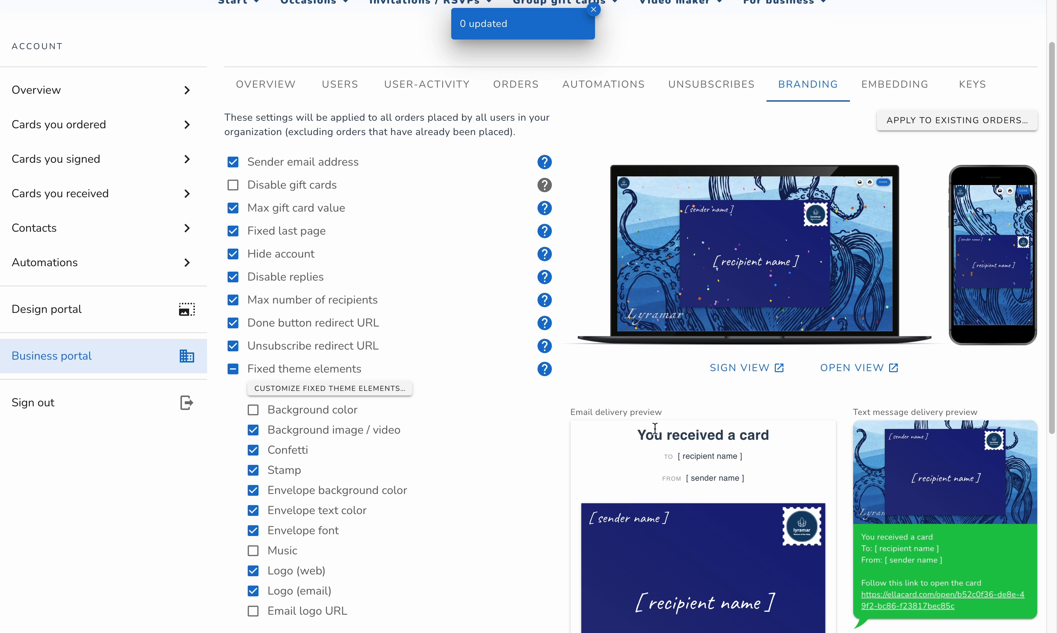
pyautogui.scroll(2, 584, 317)
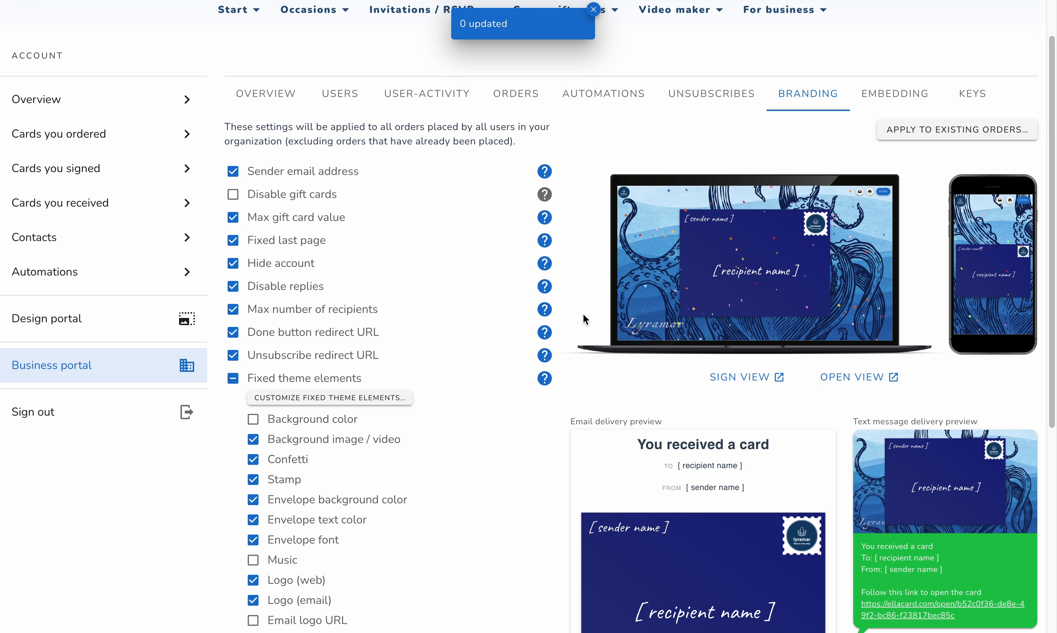